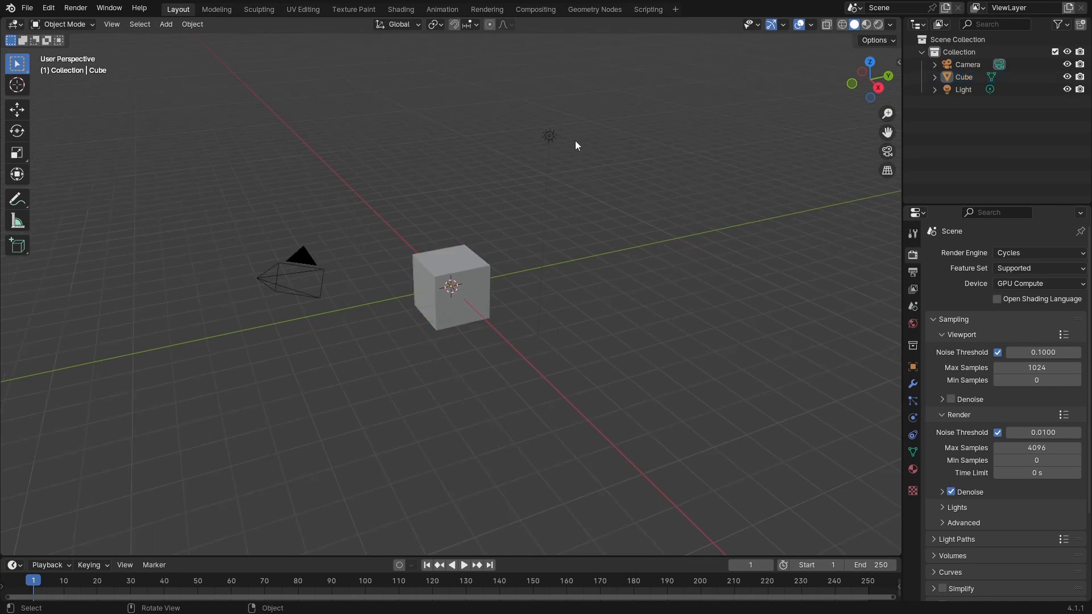
- Delete the default cube and light from the scene
{"action": "left_click_drag", "start_coordinate": [577, 115], "coordinate": [458, 303]}
{"action": "key", "text": "Delete"}
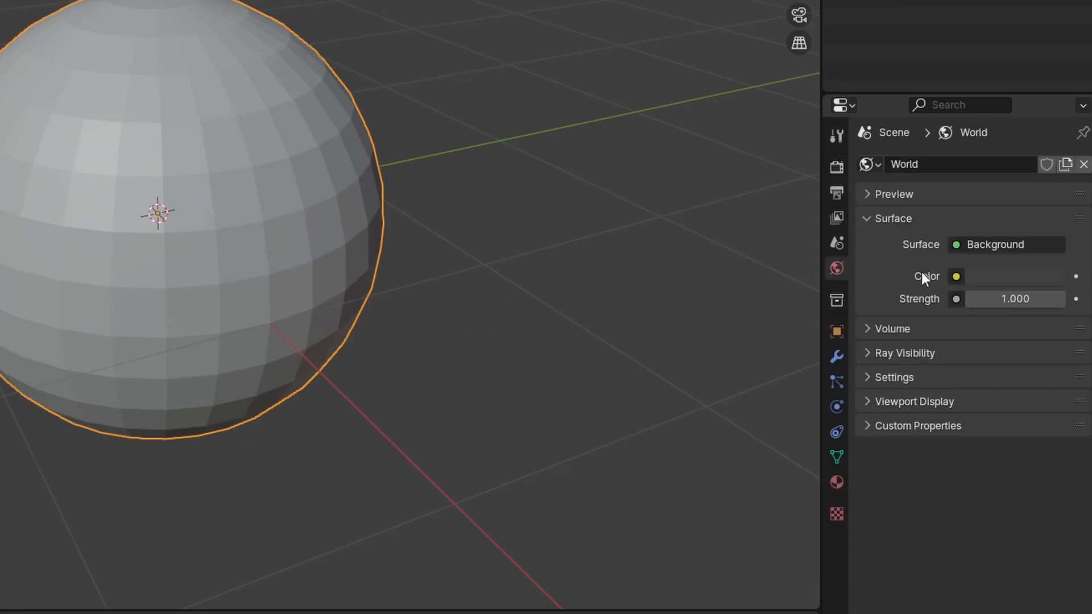
- Light the world with an Environment Texture as its background color, loading studio.exr from the studiolights world folder
{"action": "left_click", "coordinate": [956, 277]}
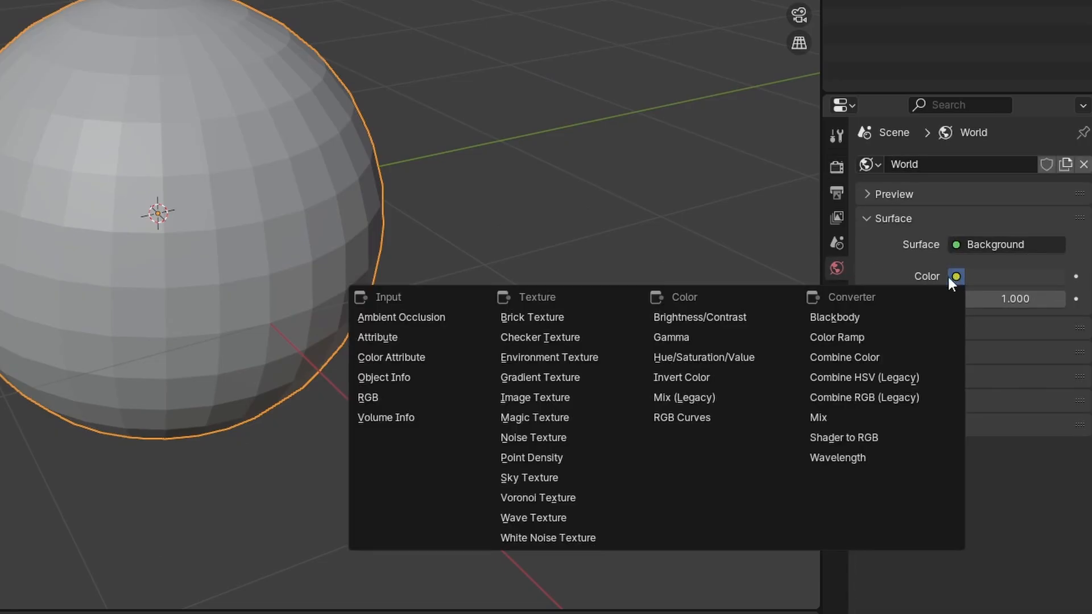
{"action": "left_click", "coordinate": [549, 358]}
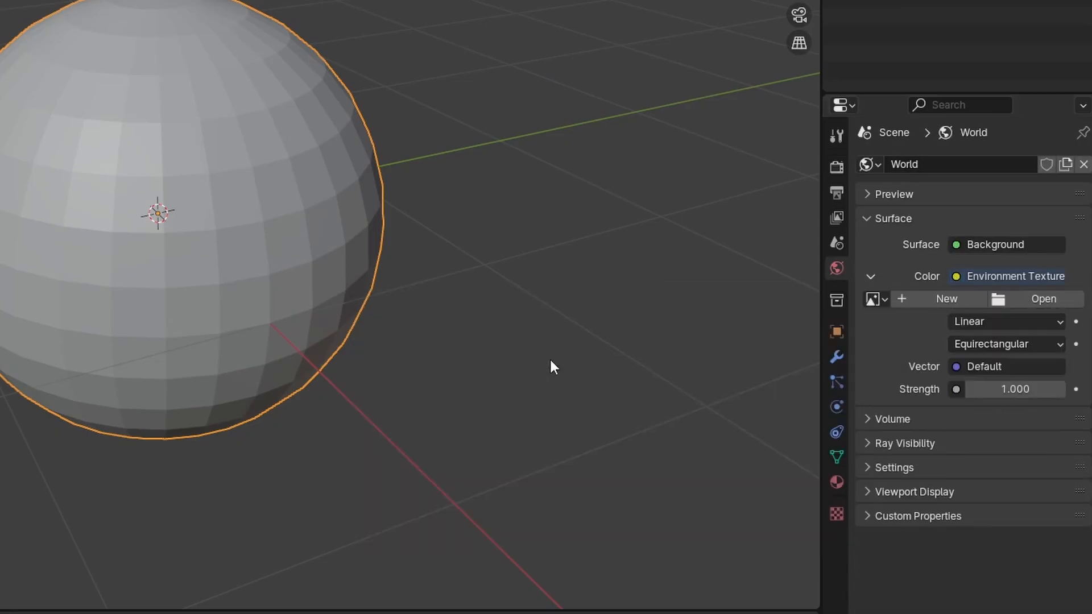
{"action": "left_click", "coordinate": [1008, 300]}
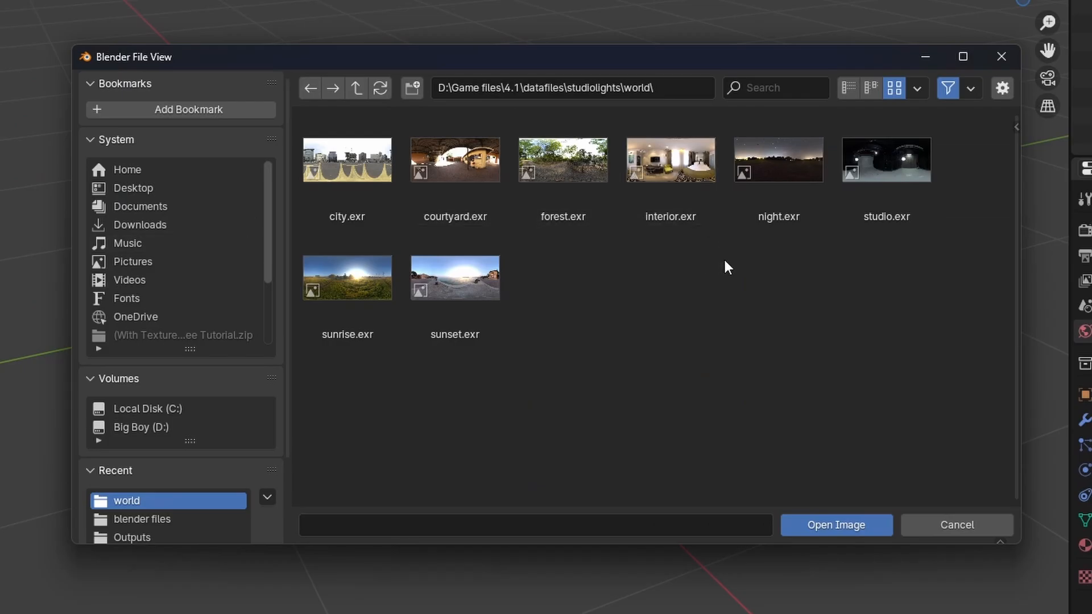
{"action": "left_click", "coordinate": [896, 155]}
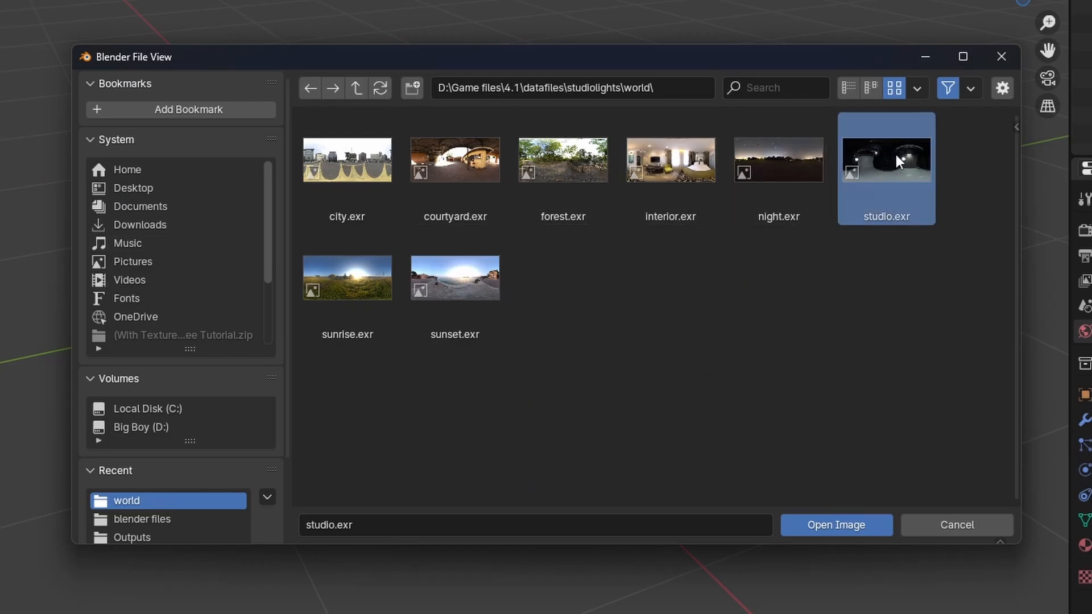
{"action": "left_click", "coordinate": [801, 531]}
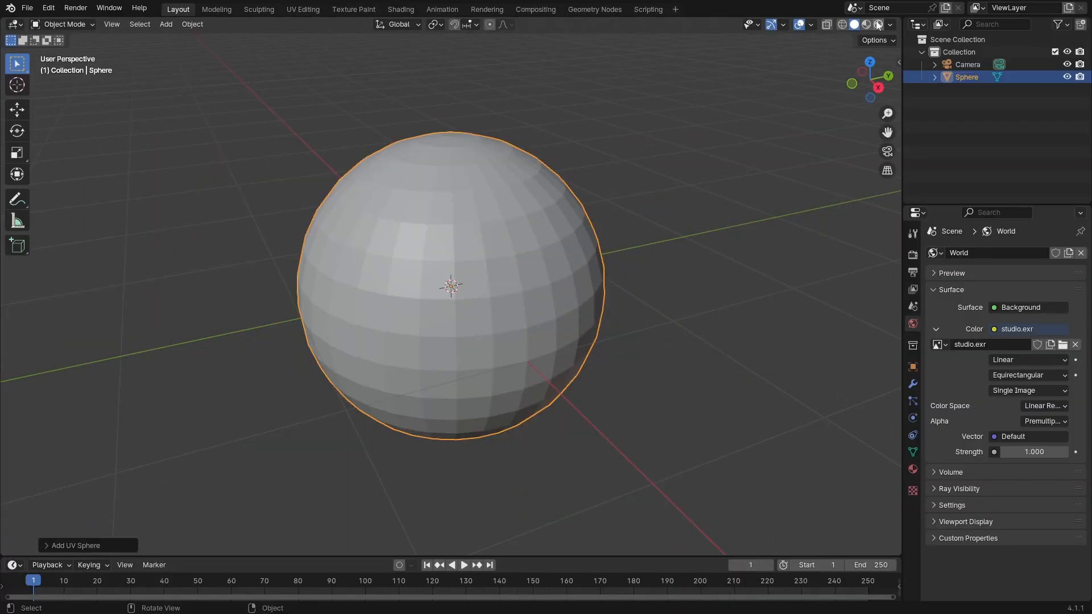
- Preview the scene in rendered shading through the camera and lengthen its focal length to enlarge the sphere in the frame
{"action": "left_click", "coordinate": [878, 25]}
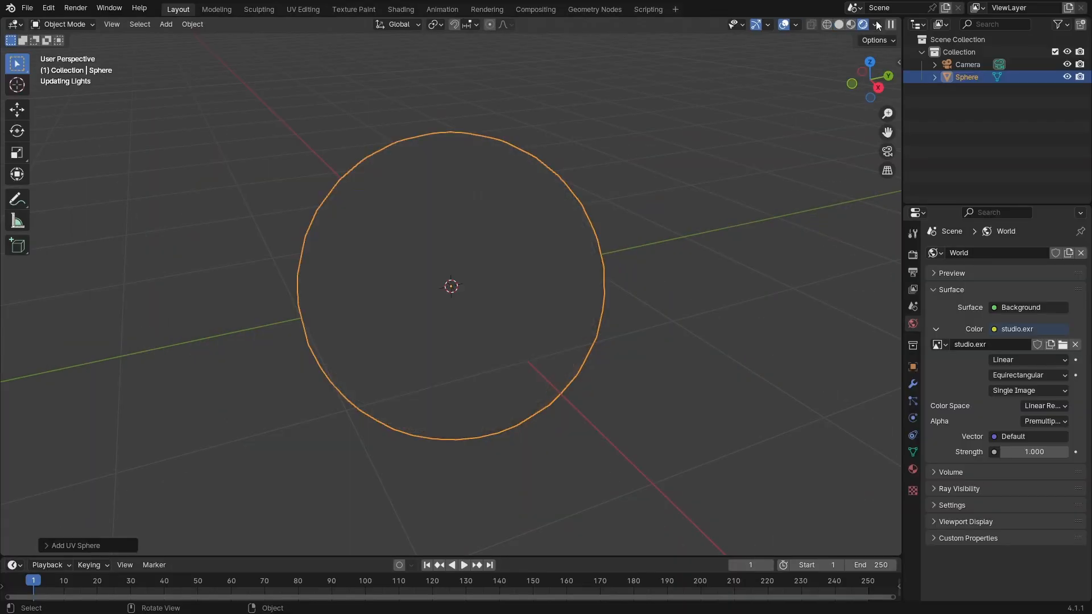
{"action": "scroll", "coordinate": [669, 231], "scroll_direction": "down", "scroll_amount": 4}
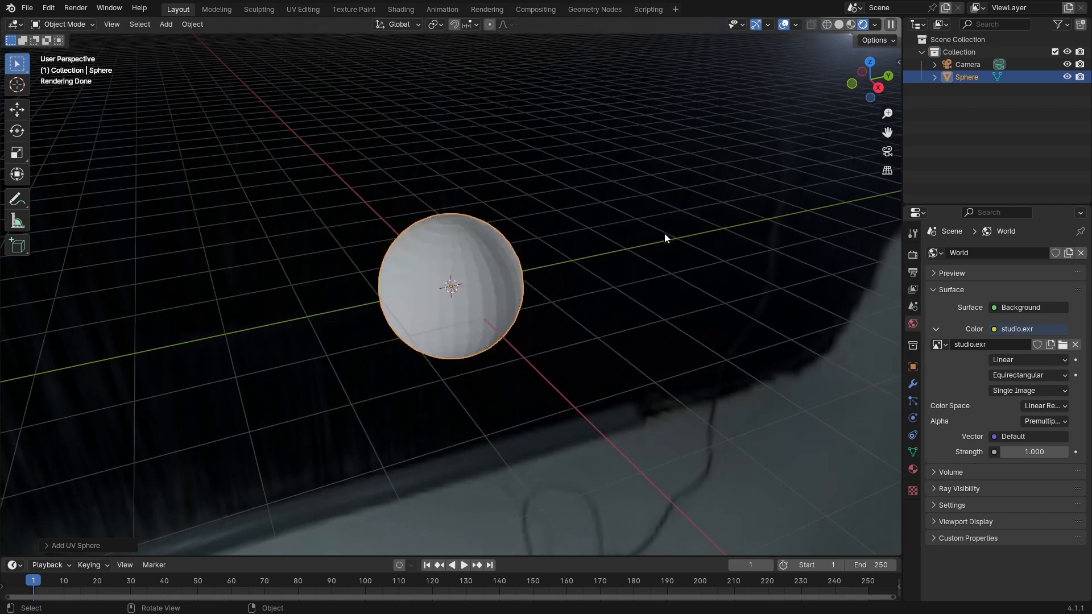
{"action": "key", "text": "KP_0"}
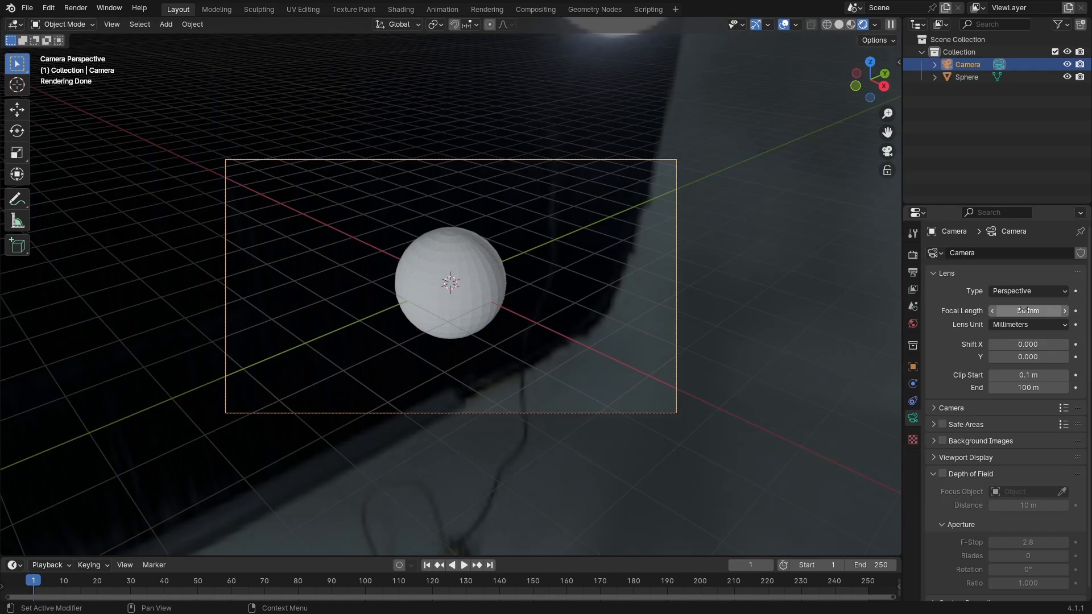
{"action": "left_click_drag", "start_coordinate": [1017, 310], "coordinate": [1065, 311]}
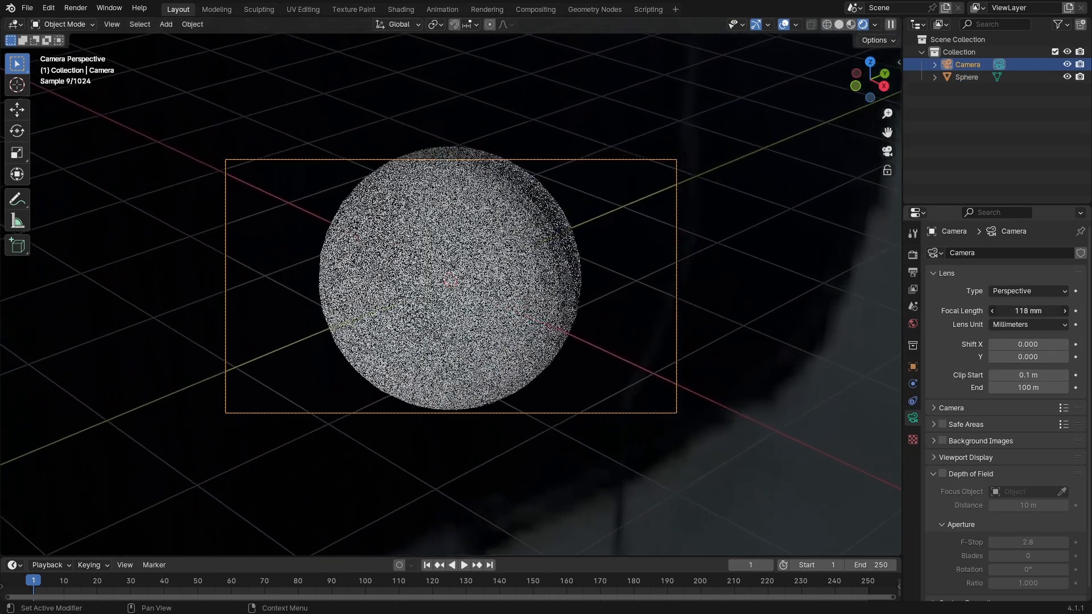
- Set the output's horizontal resolution to 1080 px to make the render frame square
{"action": "double_click", "coordinate": [1037, 269]}
{"action": "type", "text": "1080"}
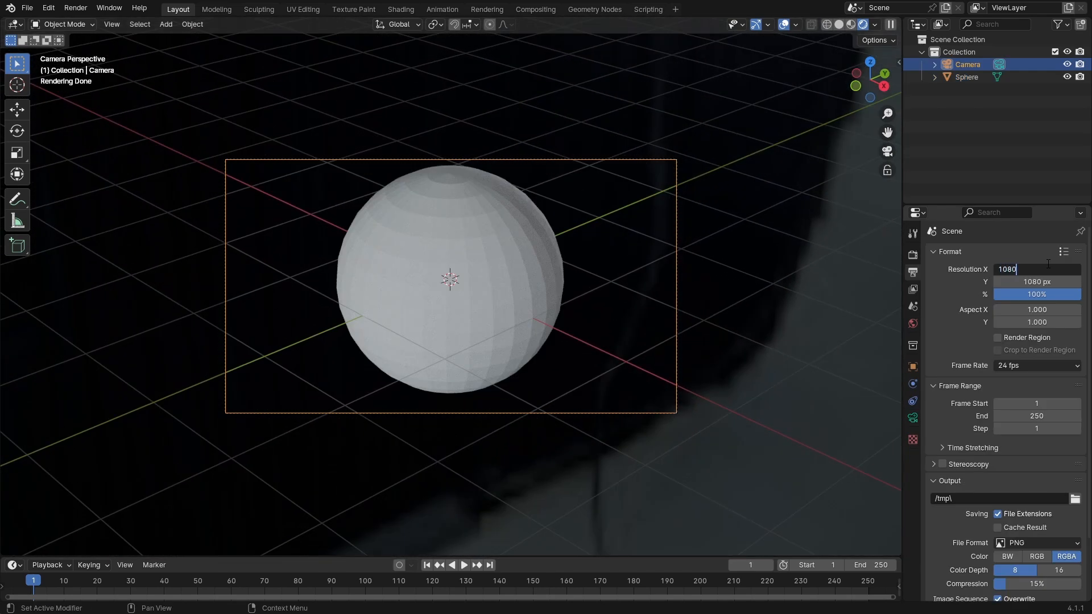
{"action": "key", "text": "Return"}
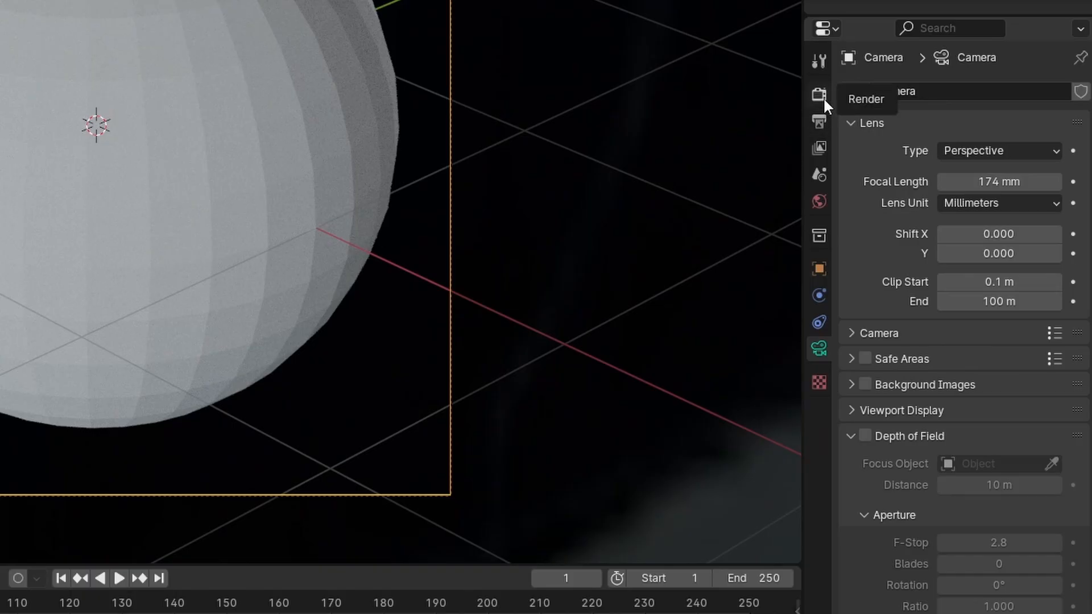
- Enable the Transparent film option in the render settings so the background is not rendered
{"action": "left_click", "coordinate": [914, 256]}
{"action": "scroll", "coordinate": [851, 494], "scroll_direction": "down", "scroll_amount": 5}
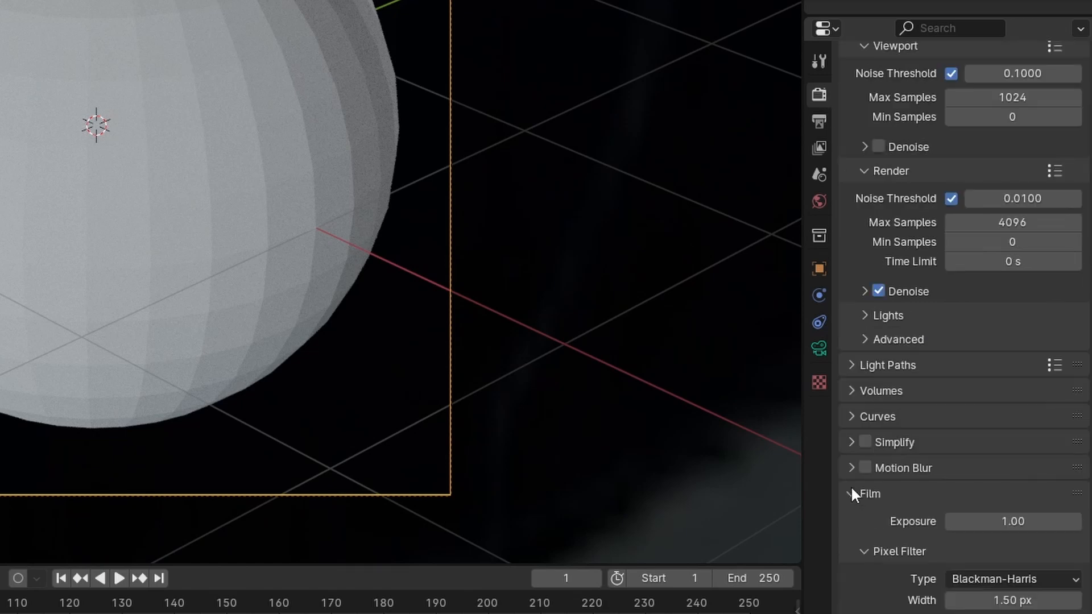
{"action": "scroll", "coordinate": [892, 493], "scroll_direction": "down", "scroll_amount": 5}
{"action": "left_click", "coordinate": [879, 477]}
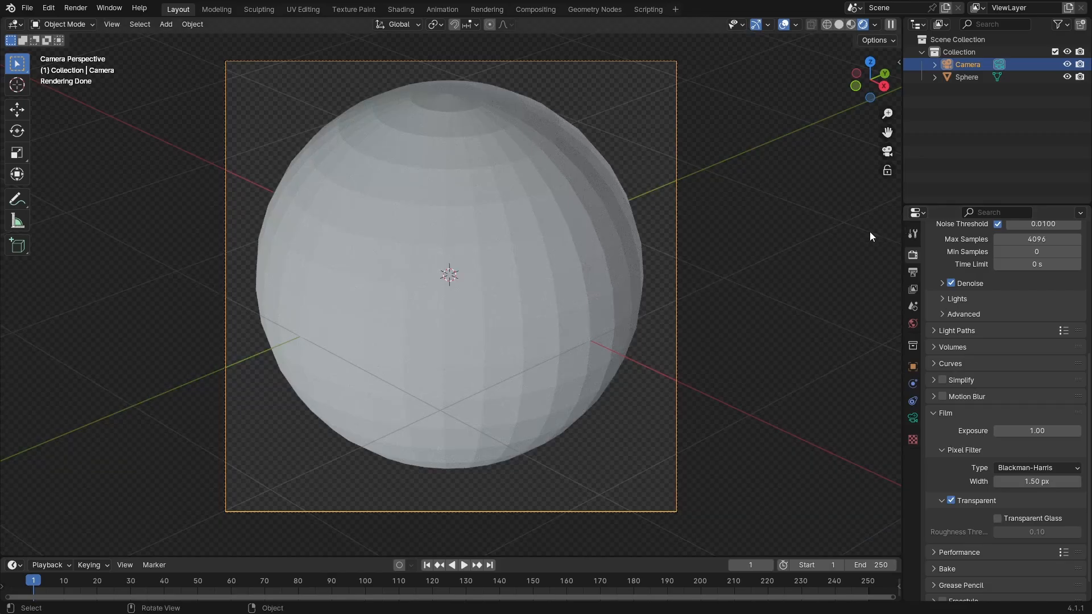
- Add a Subdivision Surface modifier to the sphere with viewport and render levels of 4
{"action": "left_click", "coordinate": [578, 186]}
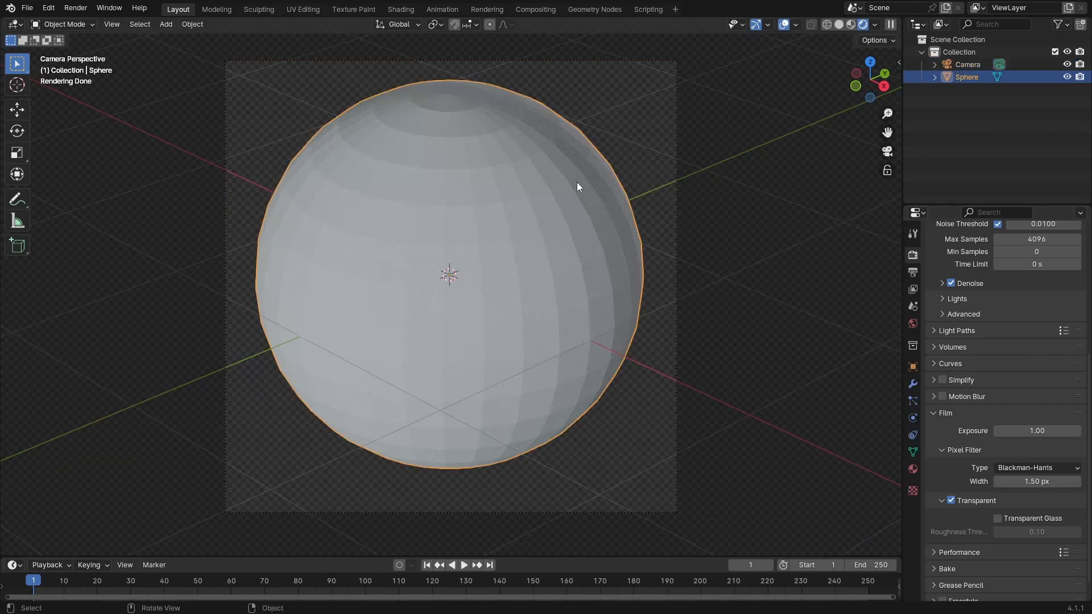
{"action": "left_click", "coordinate": [913, 384]}
{"action": "left_click", "coordinate": [995, 254]}
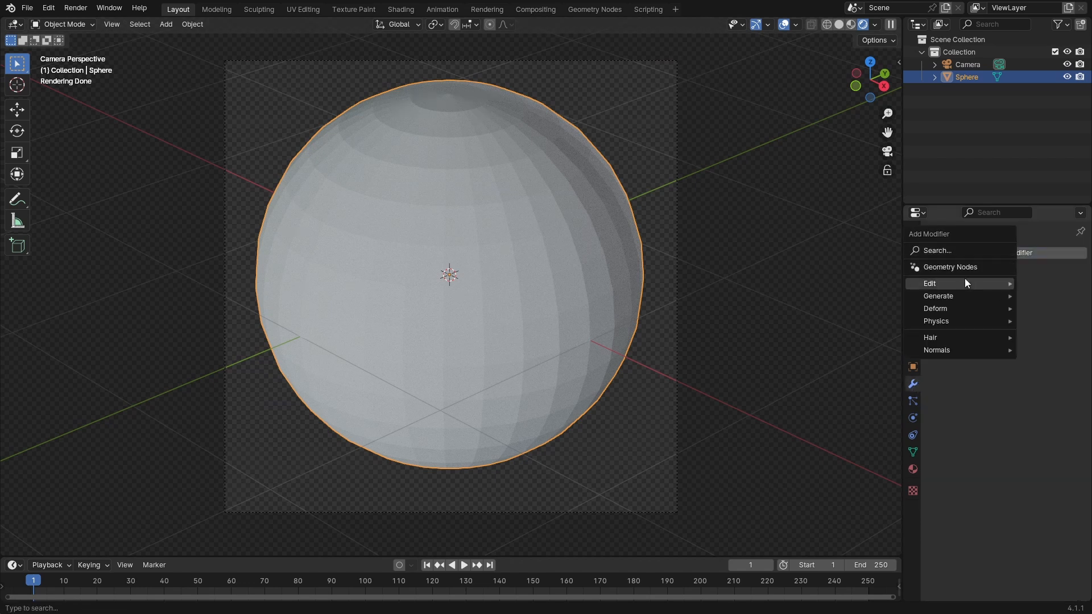
{"action": "mouse_move", "coordinate": [957, 297]}
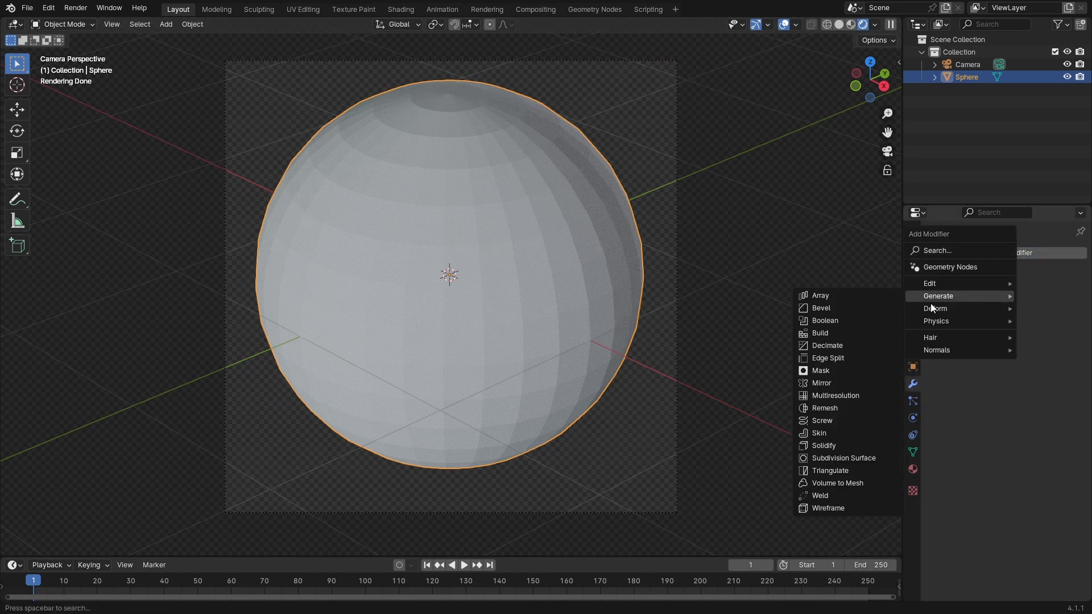
{"action": "left_click", "coordinate": [844, 458]}
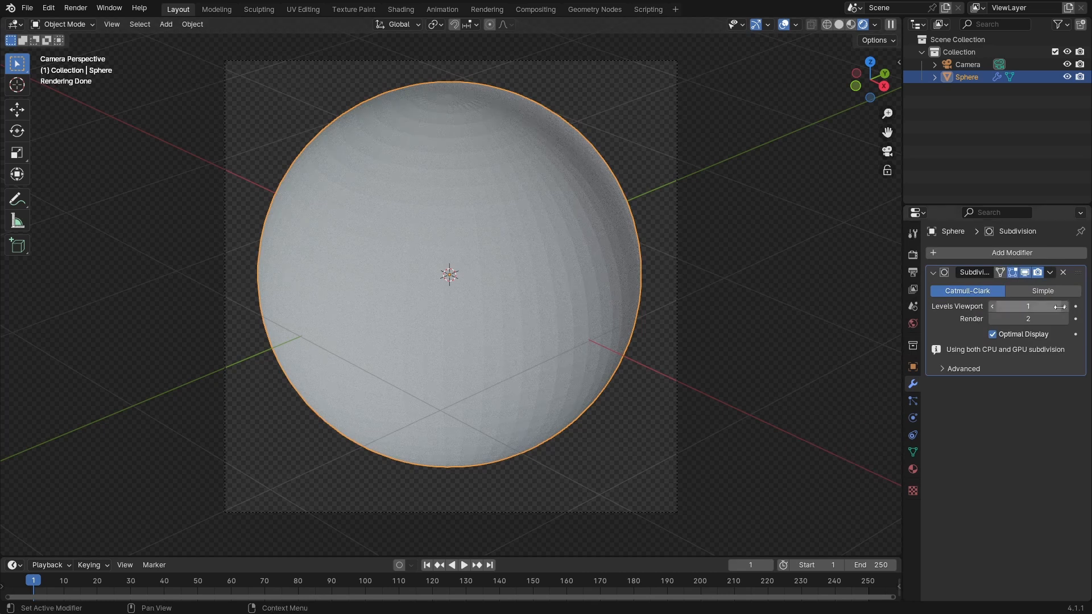
{"action": "left_click_drag", "start_coordinate": [1056, 305], "coordinate": [1060, 316]}
{"action": "type", "text": "4"}
{"action": "key", "text": "Return"}
- Apply the sphere's Subdivision Surface modifier and shade the sphere smooth
{"action": "left_click", "coordinate": [1049, 273]}
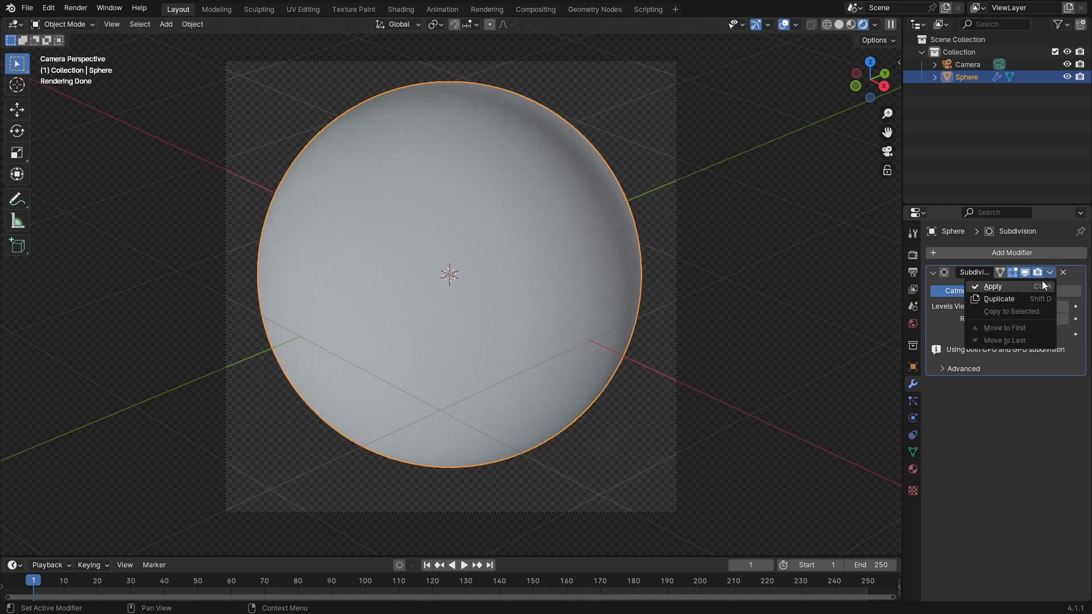
{"action": "left_click", "coordinate": [1036, 288]}
{"action": "right_click", "coordinate": [490, 209]}
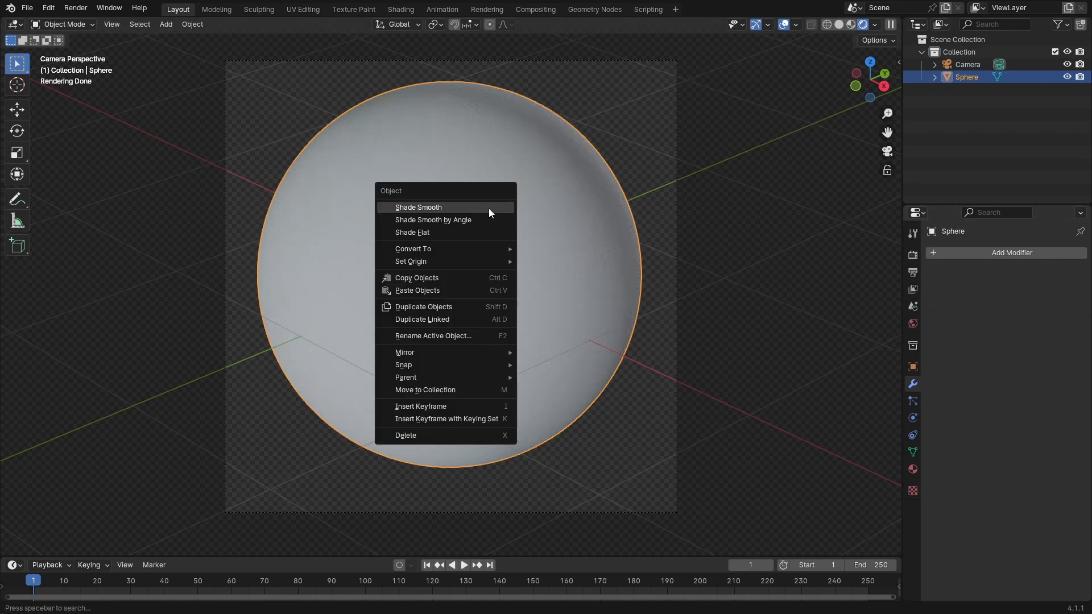
{"action": "left_click", "coordinate": [489, 209]}
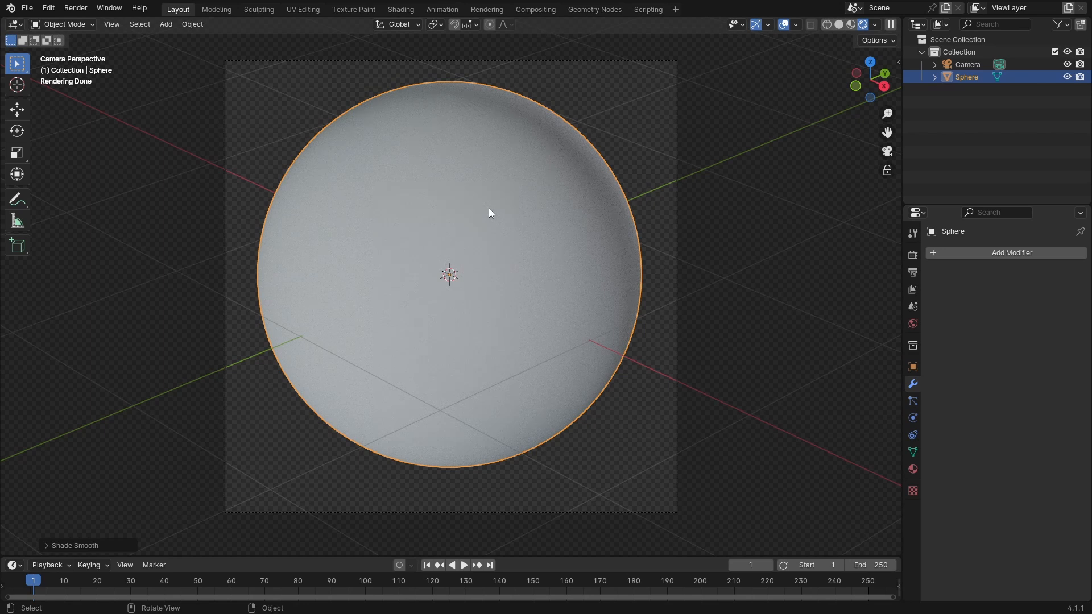
- Split the 3D viewport vertically and turn the larger area into a Shader Editor with its sidebar hidden
{"action": "left_click_drag", "start_coordinate": [901, 23], "coordinate": [293, 25]}
{"action": "left_click", "coordinate": [307, 24]}
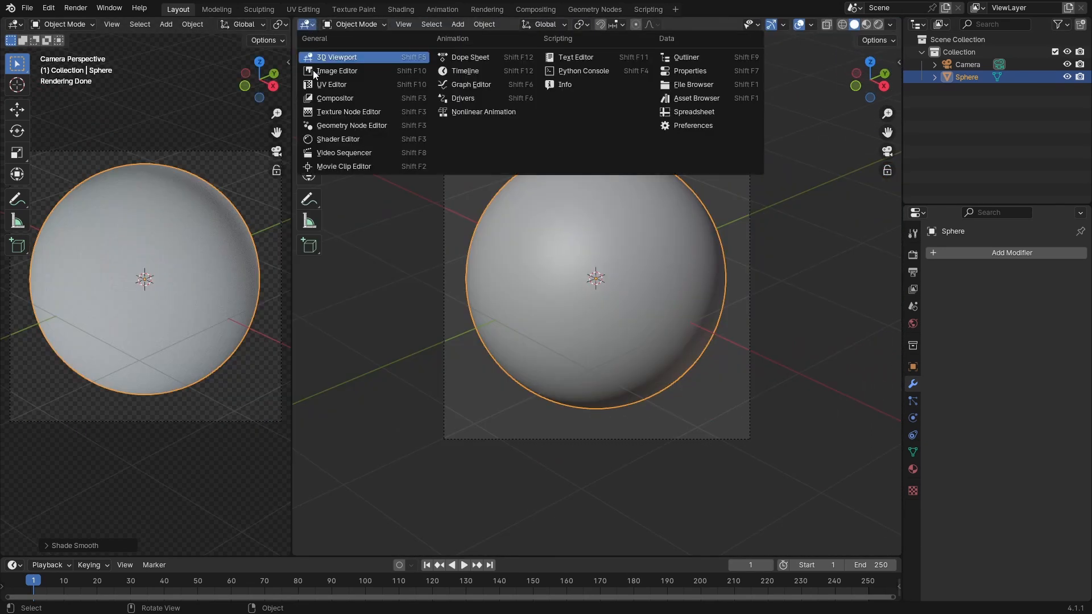
{"action": "left_click", "coordinate": [328, 139]}
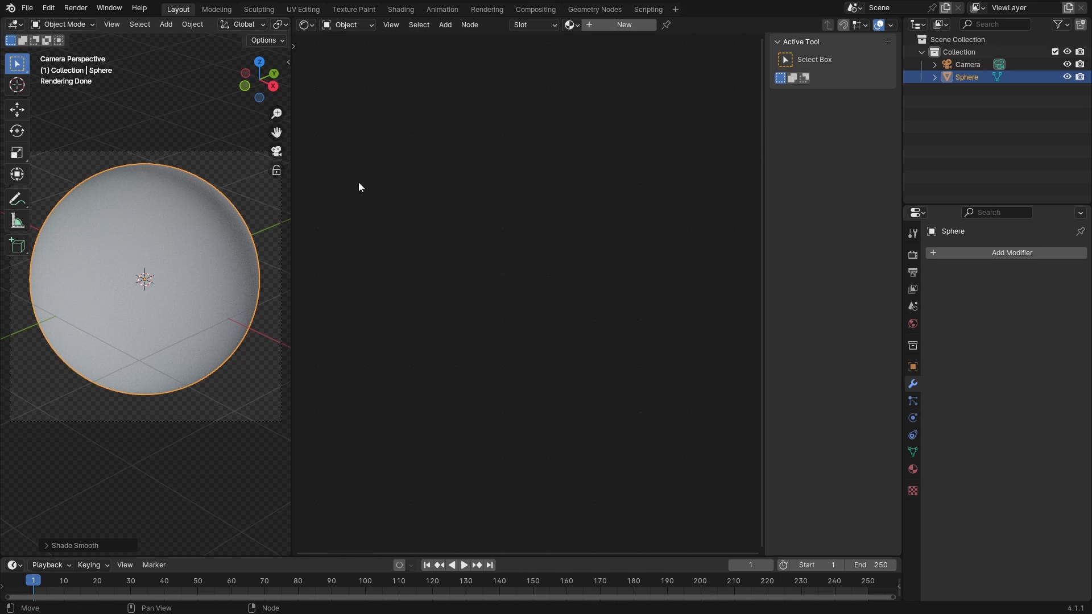
{"action": "key", "text": "n"}
- Create a new material for the sphere and move the Material Output node well away from the Principled BSDF
{"action": "left_click", "coordinate": [602, 26]}
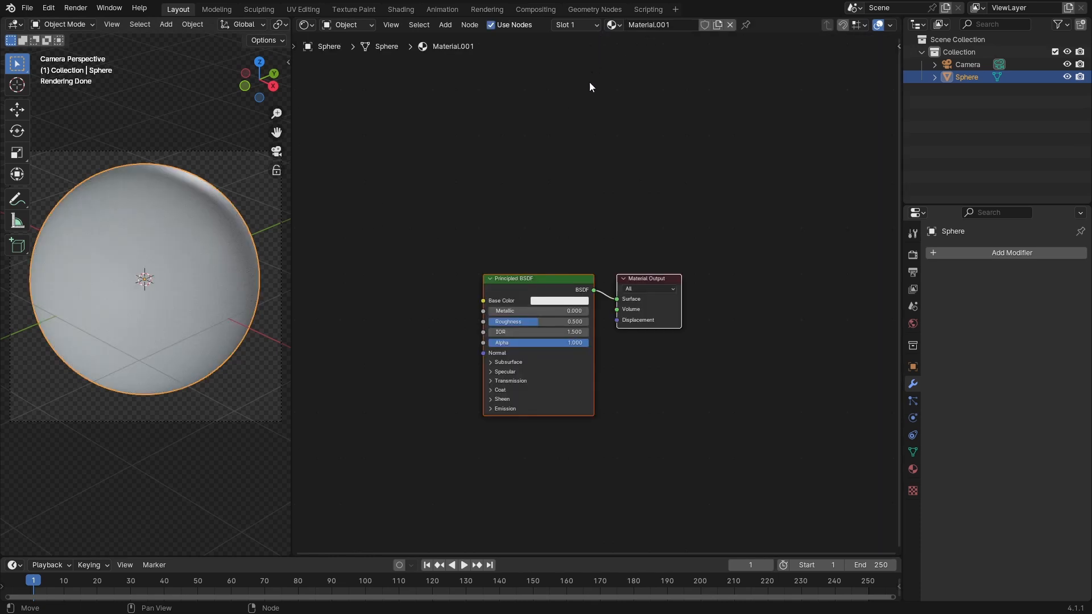
{"action": "left_click_drag", "start_coordinate": [669, 278], "coordinate": [638, 232]}
{"action": "key", "text": "g"}
{"action": "right_click", "coordinate": [762, 304]}
{"action": "key", "text": "a"}
{"action": "key", "text": "g"}
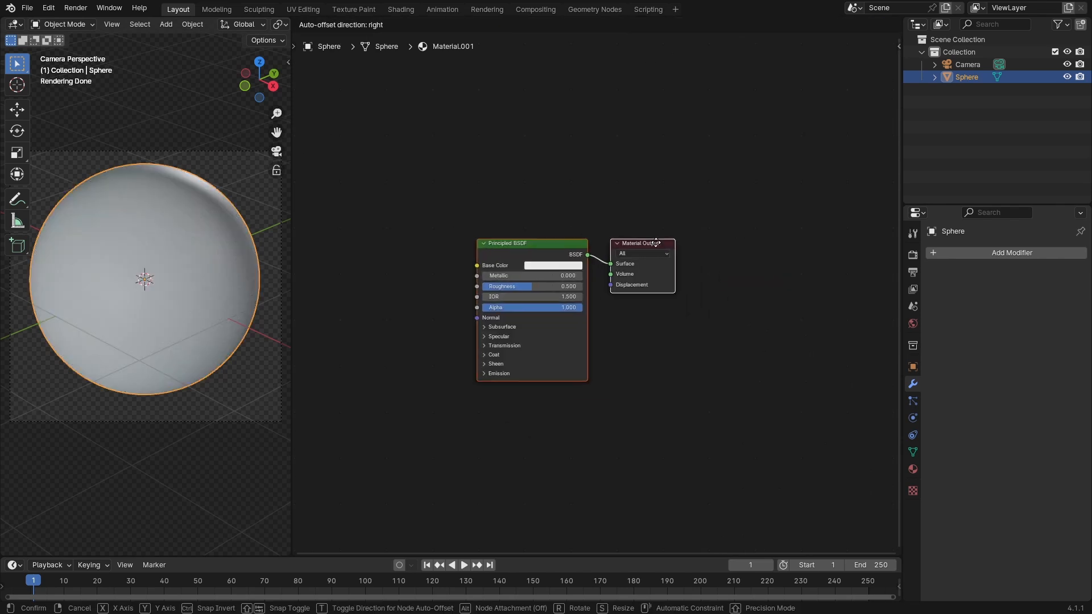
{"action": "right_click", "coordinate": [701, 326]}
{"action": "left_click", "coordinate": [701, 326]}
{"action": "left_click_drag", "start_coordinate": [616, 232], "coordinate": [765, 277]}
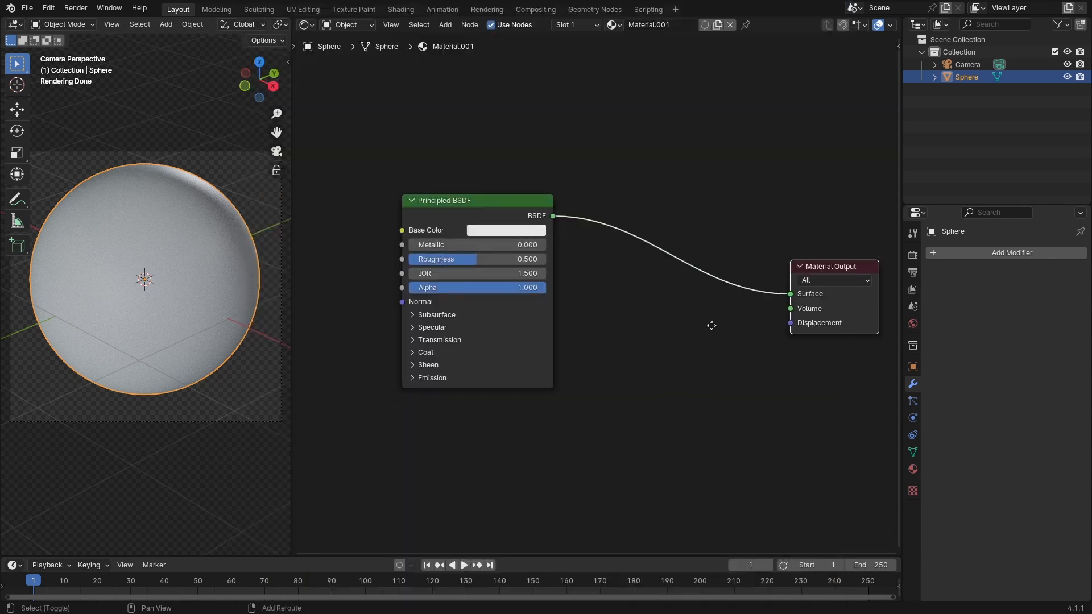
- Add a Displacement node connected to the Displacement input of the Material Output
{"action": "left_click_drag", "start_coordinate": [767, 231], "coordinate": [764, 233]}
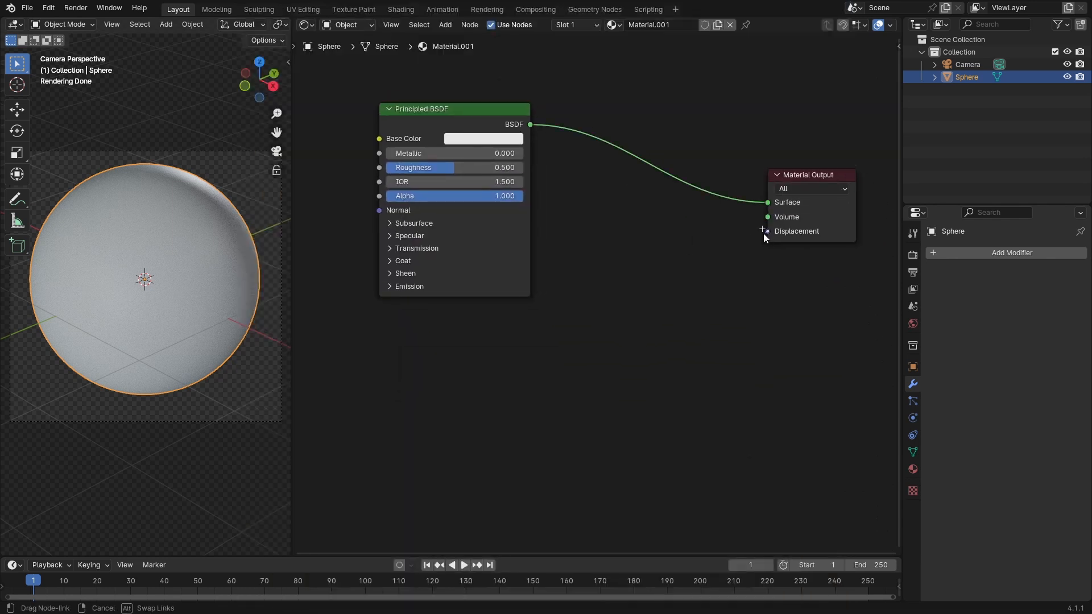
{"action": "left_click_drag", "start_coordinate": [722, 279], "coordinate": [710, 359]}
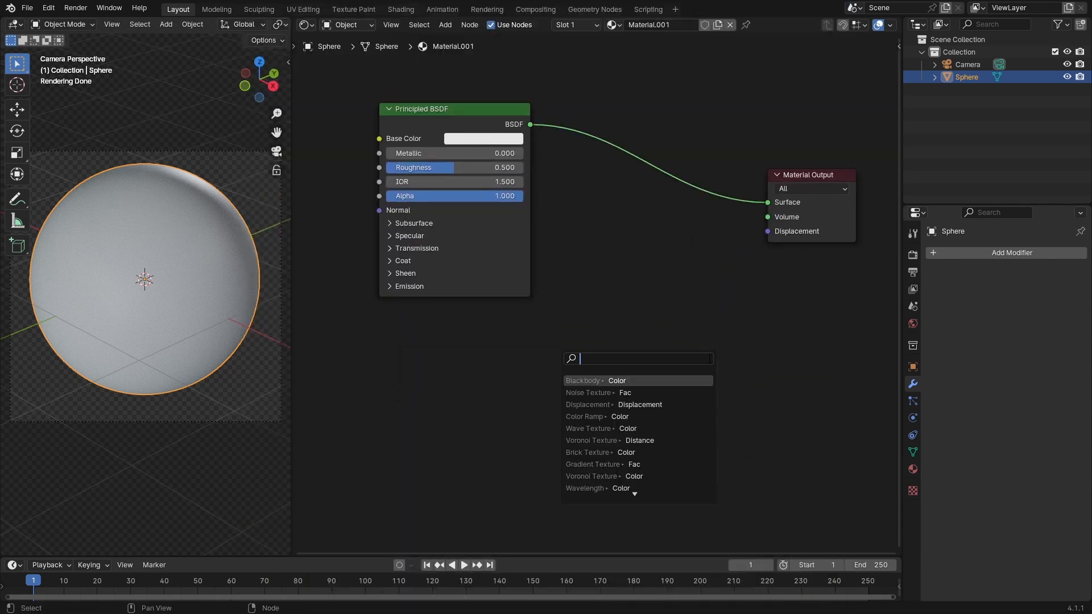
{"action": "type", "text": "dis"}
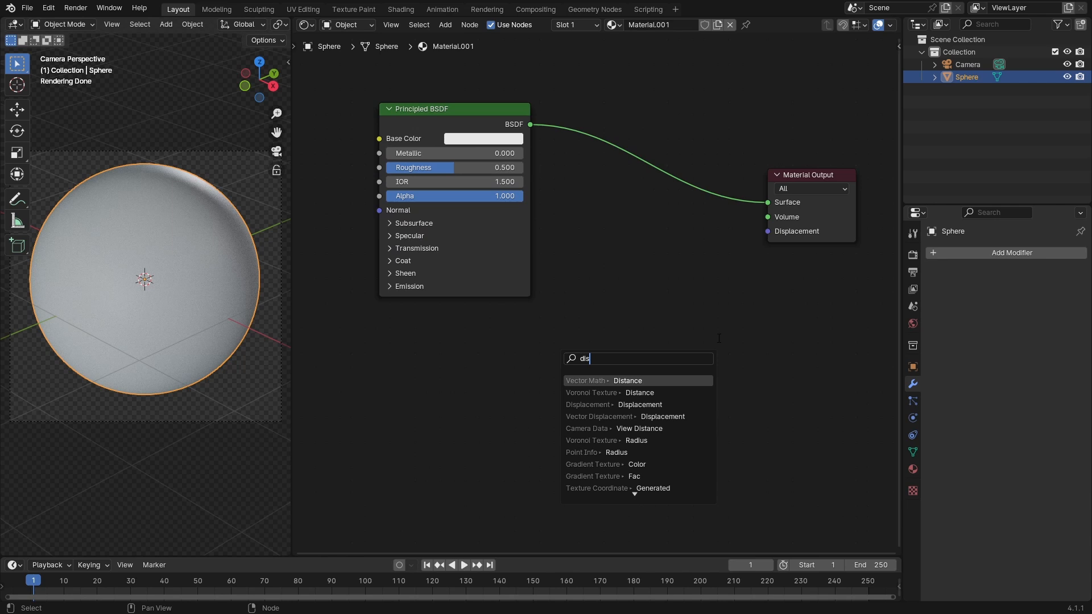
{"action": "key", "text": "Down"}
{"action": "key", "text": "Down"}
{"action": "key", "text": "Return"}
- Drive the Displacement node's Height with a Noise Texture, mapped through Texture Coordinate and Mapping nodes using Object coordinates
{"action": "left_click_drag", "start_coordinate": [723, 340], "coordinate": [577, 356]}
{"action": "type", "text": "nois"}
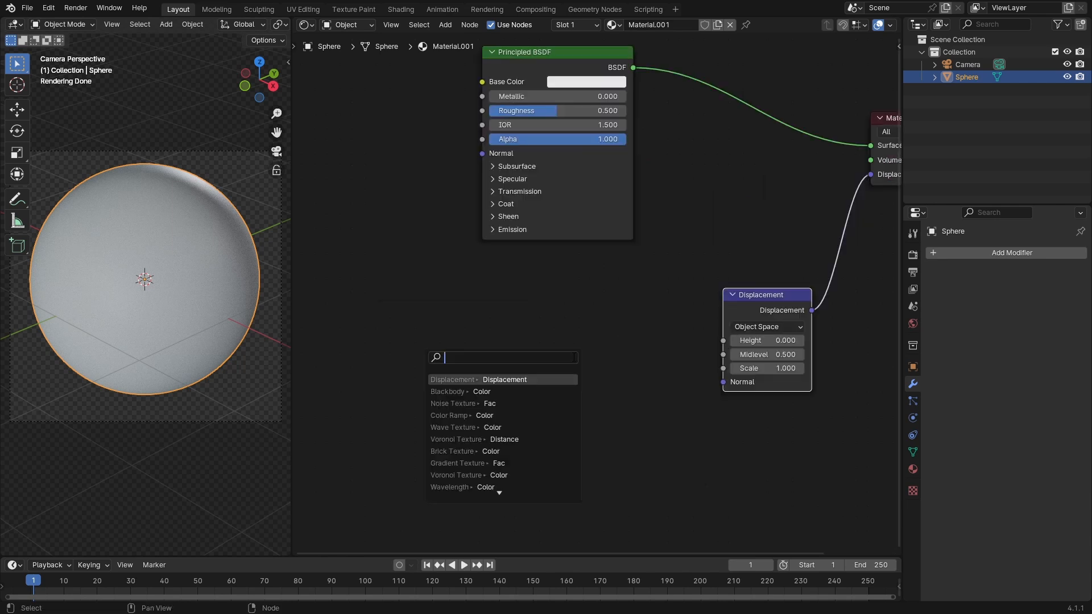
{"action": "type", "text": "e"}
{"action": "key", "text": "Return"}
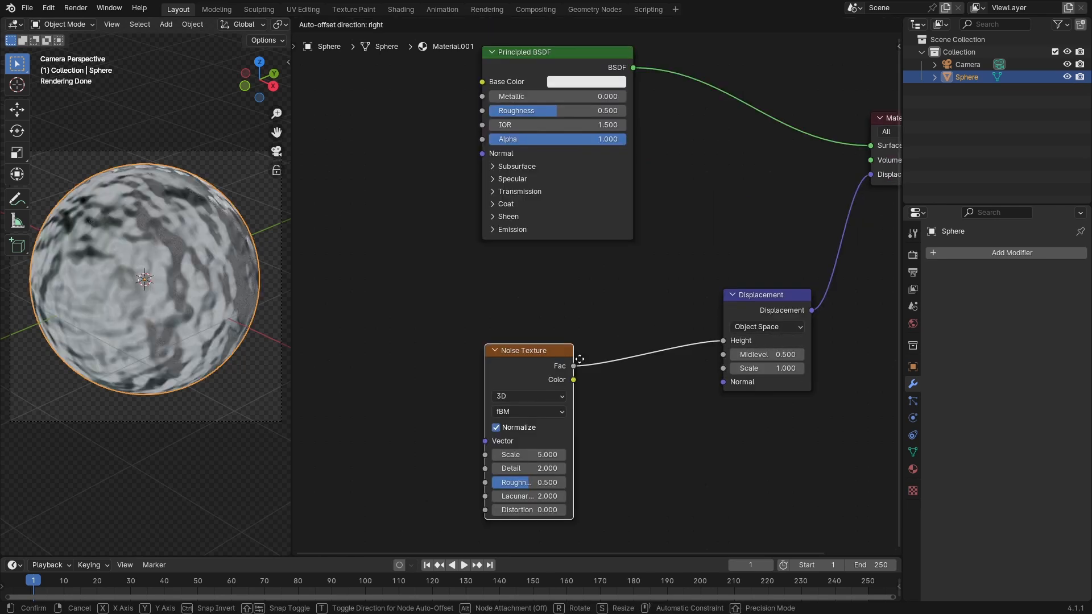
{"action": "left_click", "coordinate": [616, 342]}
{"action": "key", "text": "ctrl+t"}
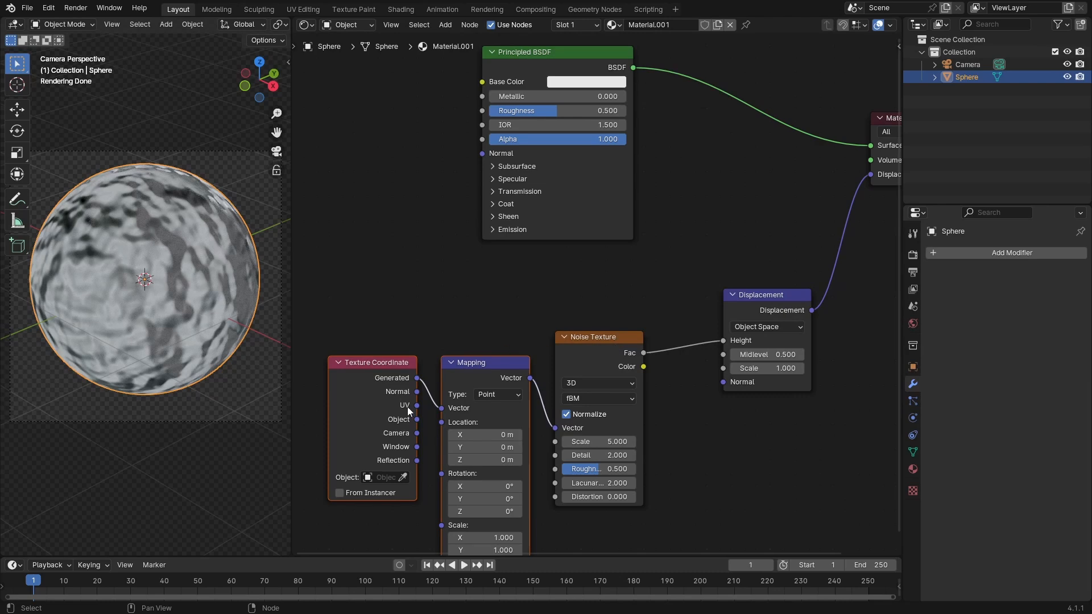
{"action": "left_click_drag", "start_coordinate": [417, 421], "coordinate": [440, 409]}
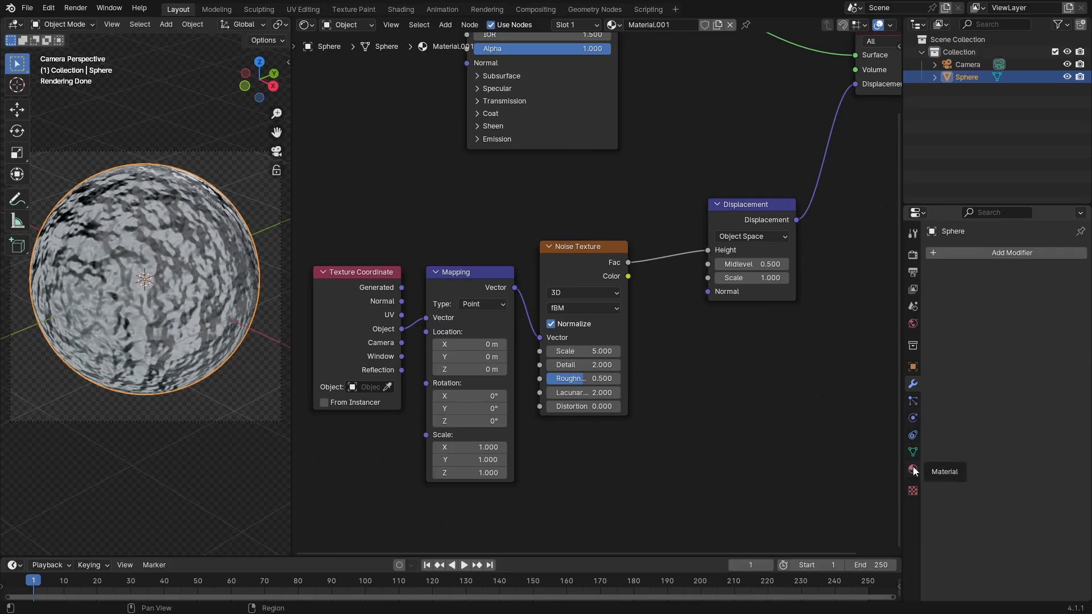
- Set the sphere material's surface displacement method to Displacement and Bump
{"action": "left_click", "coordinate": [914, 470]}
{"action": "scroll", "coordinate": [934, 526], "scroll_direction": "down", "scroll_amount": 10}
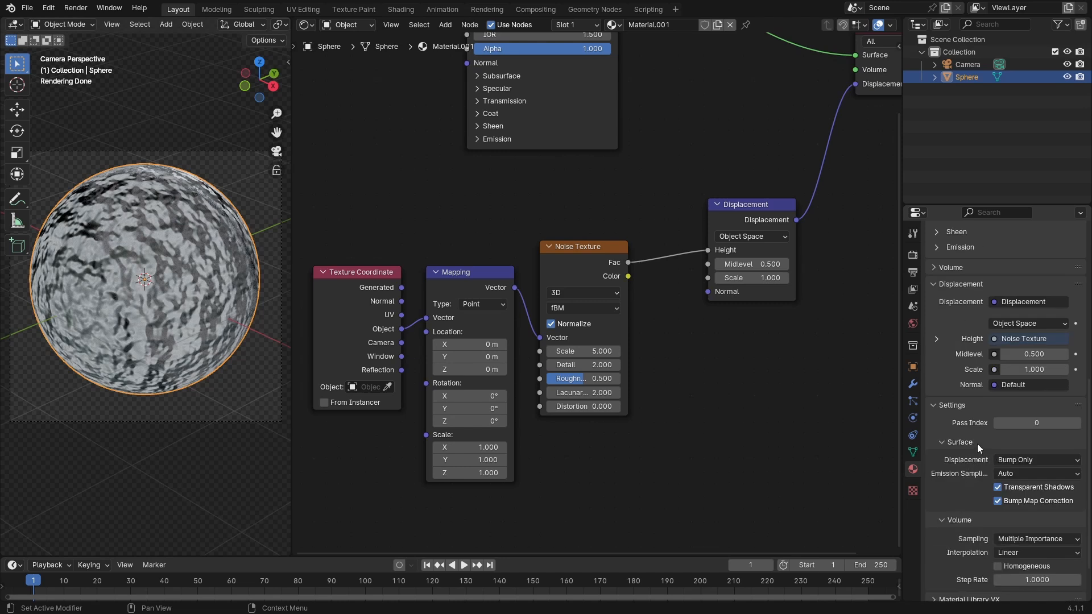
{"action": "scroll", "coordinate": [978, 448], "scroll_direction": "down", "scroll_amount": 3}
{"action": "left_click", "coordinate": [1017, 406]}
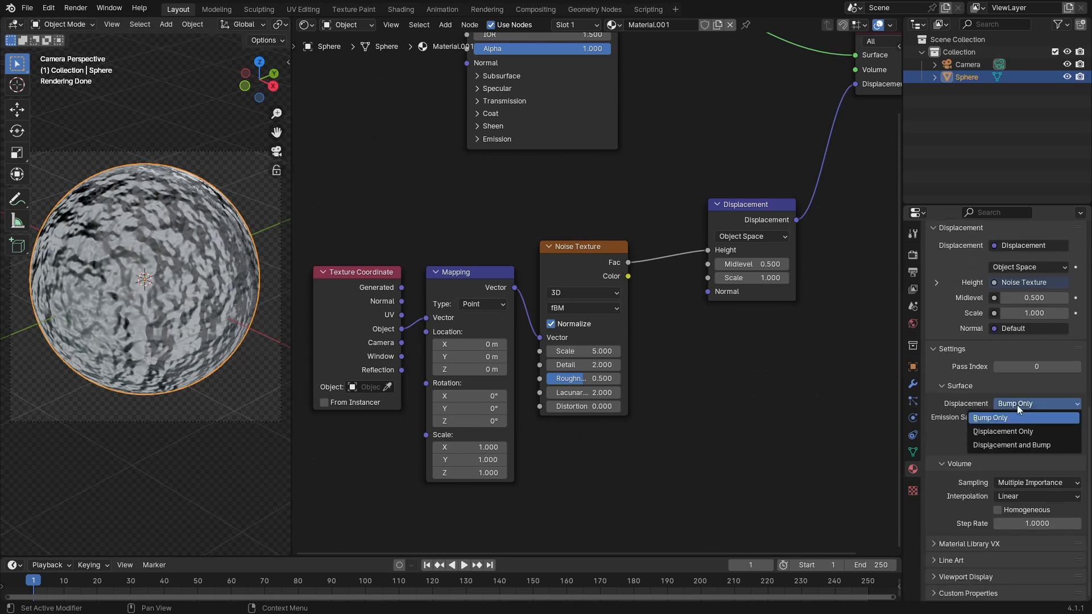
{"action": "left_click", "coordinate": [1009, 446]}
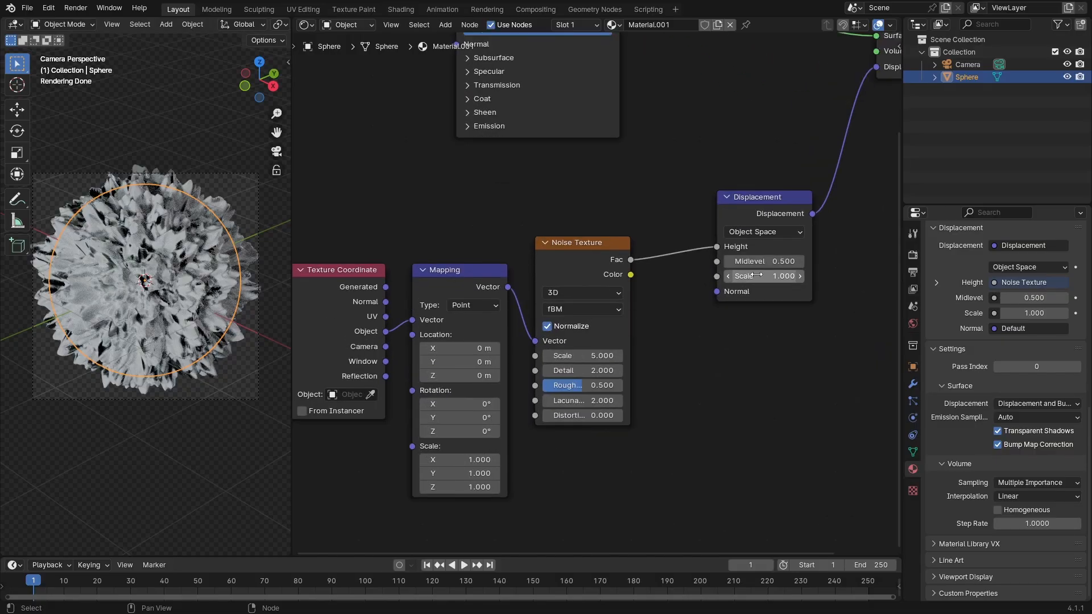
- Set the Displacement node's Scale to 0.4
{"action": "scroll", "coordinate": [683, 216], "scroll_direction": "up", "scroll_amount": 2}
{"action": "middle_click_drag", "start_coordinate": [704, 215], "coordinate": [543, 234]}
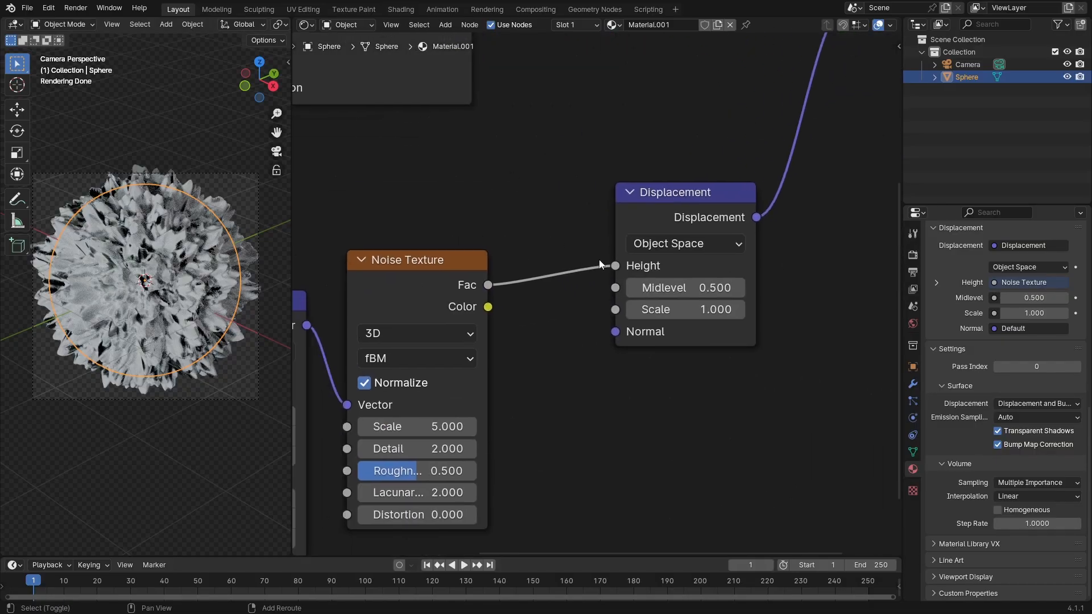
{"action": "mouse_move", "coordinate": [684, 313]}
{"action": "left_mouse_down"}
{"action": "mouse_move", "coordinate": [730, 312]}
{"action": "mouse_move", "coordinate": [675, 312]}
{"action": "left_mouse_up"}
{"action": "left_click", "coordinate": [739, 310]}
{"action": "left_click", "coordinate": [739, 311]}
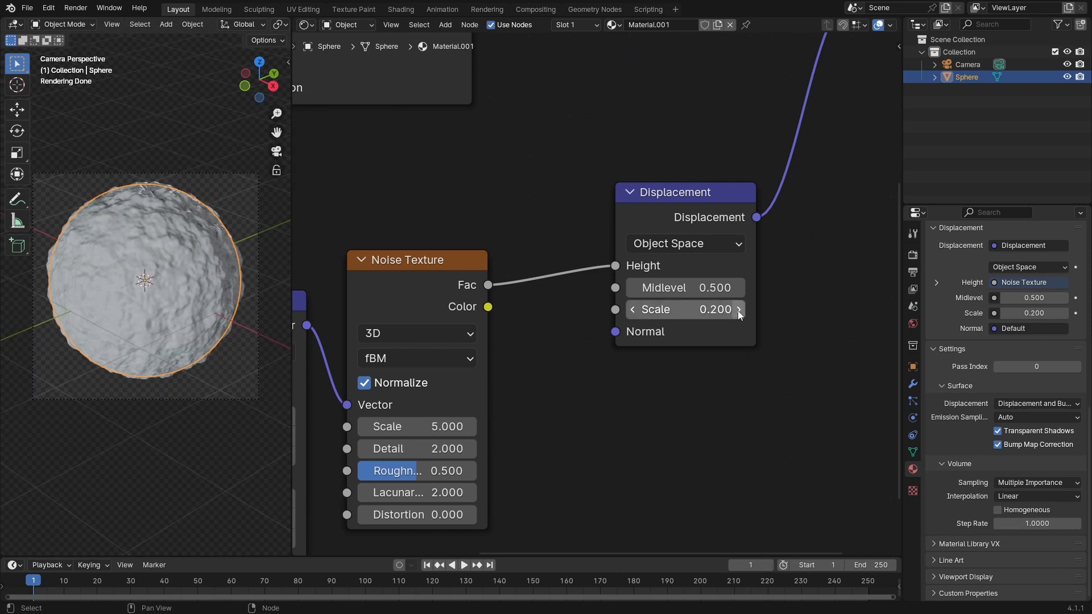
{"action": "left_click", "coordinate": [738, 310]}
{"action": "left_click", "coordinate": [738, 310]}
- Set the Noise Texture's Scale to 4.1 and its Detail to 15
{"action": "middle_click_drag", "start_coordinate": [466, 427], "coordinate": [652, 333]}
{"action": "left_click_drag", "start_coordinate": [652, 332], "coordinate": [675, 332]}
{"action": "left_click_drag", "start_coordinate": [603, 354], "coordinate": [677, 353]}
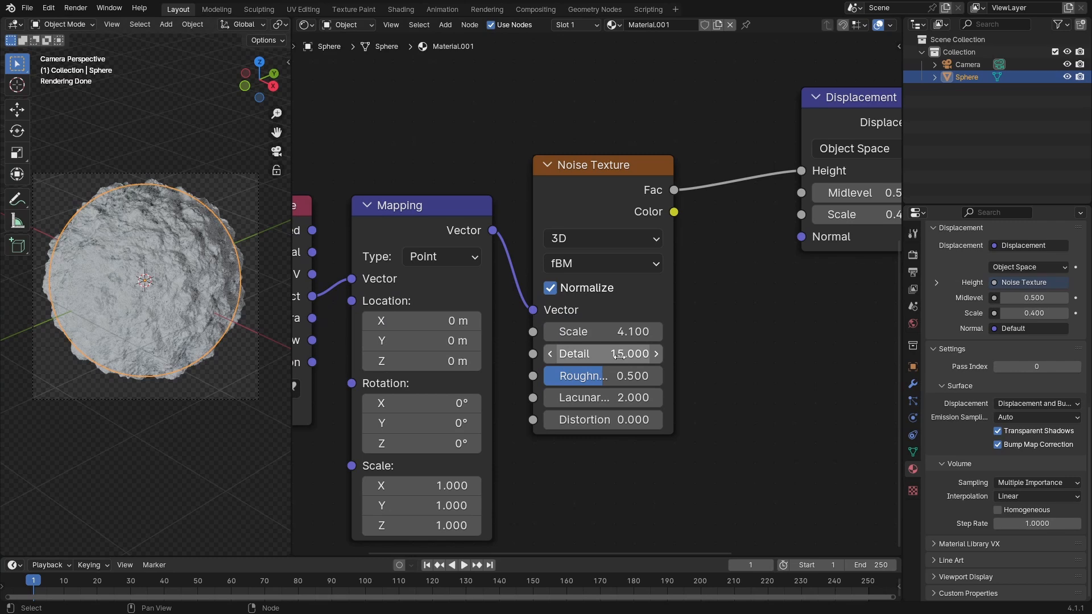
- Try the Noise Texture's Detail at 0 on a close-up of the sphere's surface and undo the change
{"action": "scroll", "coordinate": [130, 257], "scroll_direction": "up", "scroll_amount": 8}
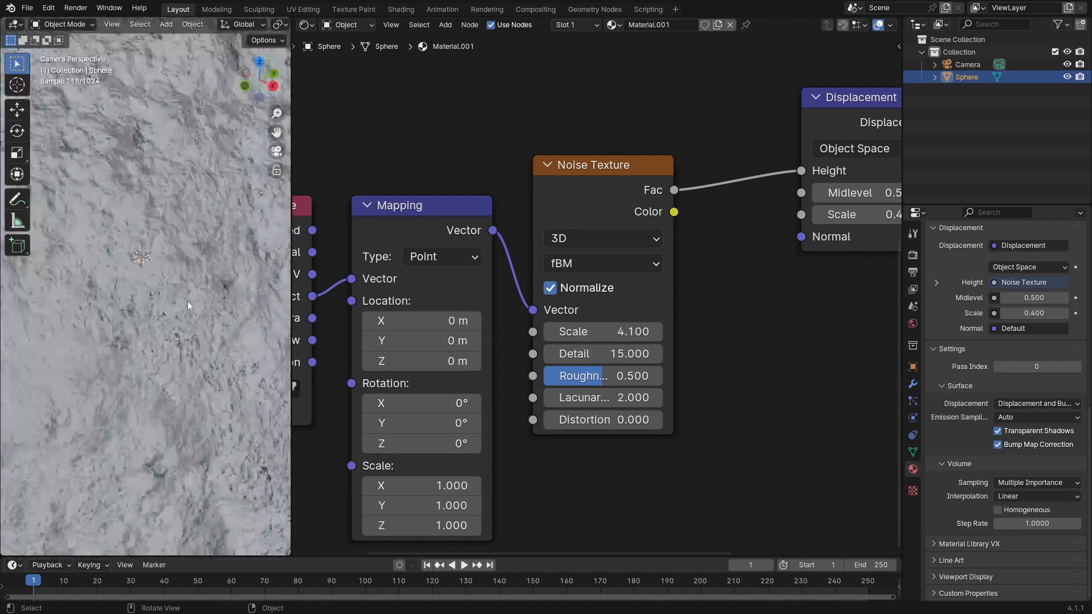
{"action": "left_click_drag", "start_coordinate": [574, 356], "coordinate": [534, 356]}
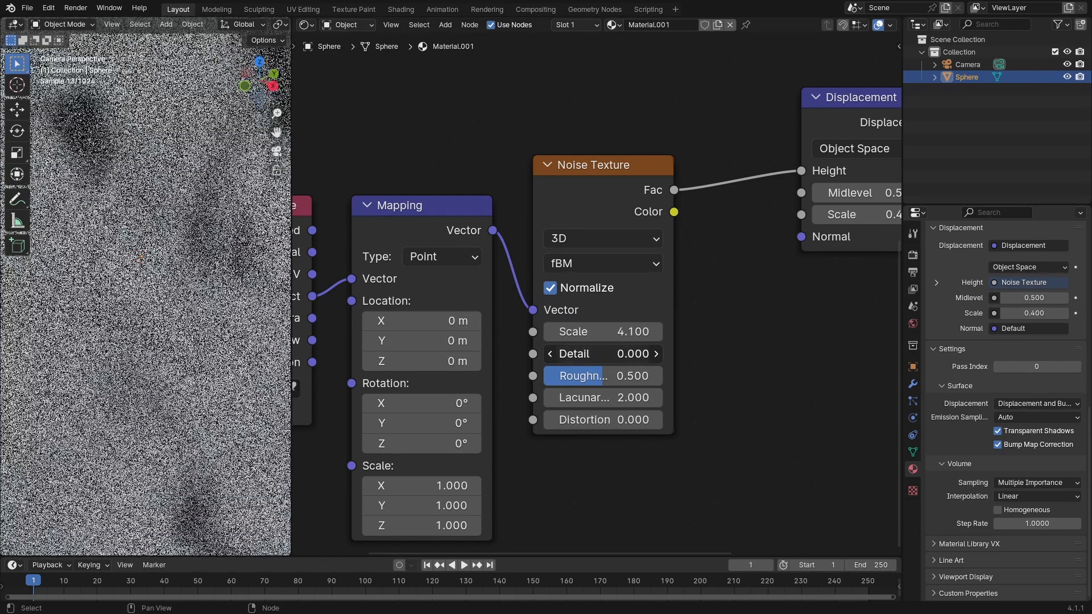
{"action": "key", "text": "ctrl+z"}
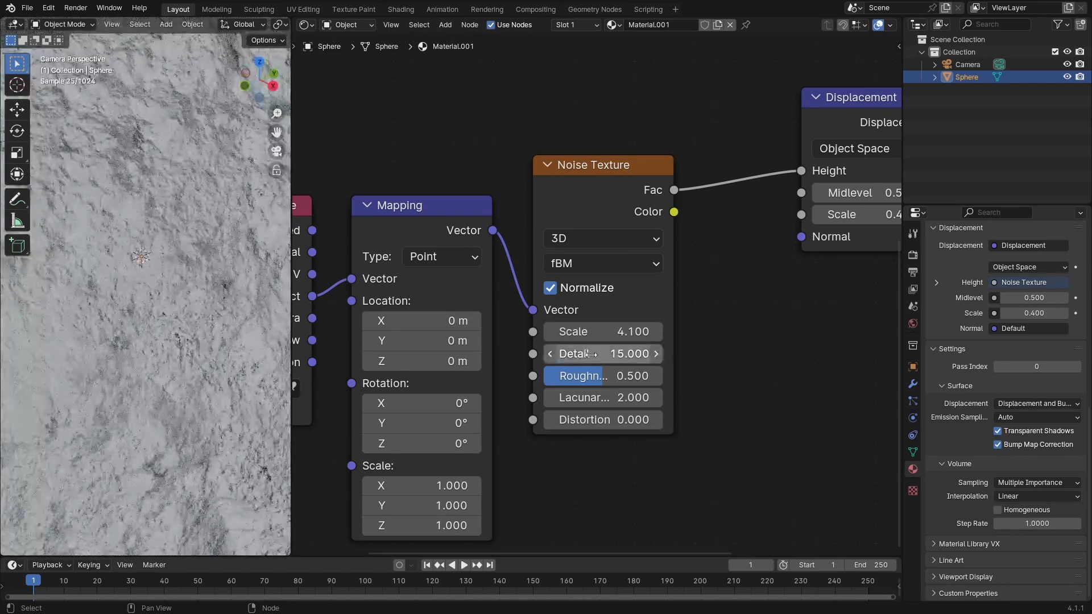
{"action": "scroll", "coordinate": [169, 266], "scroll_direction": "down", "scroll_amount": 5}
{"action": "scroll", "coordinate": [169, 266], "scroll_direction": "down", "scroll_amount": 2}
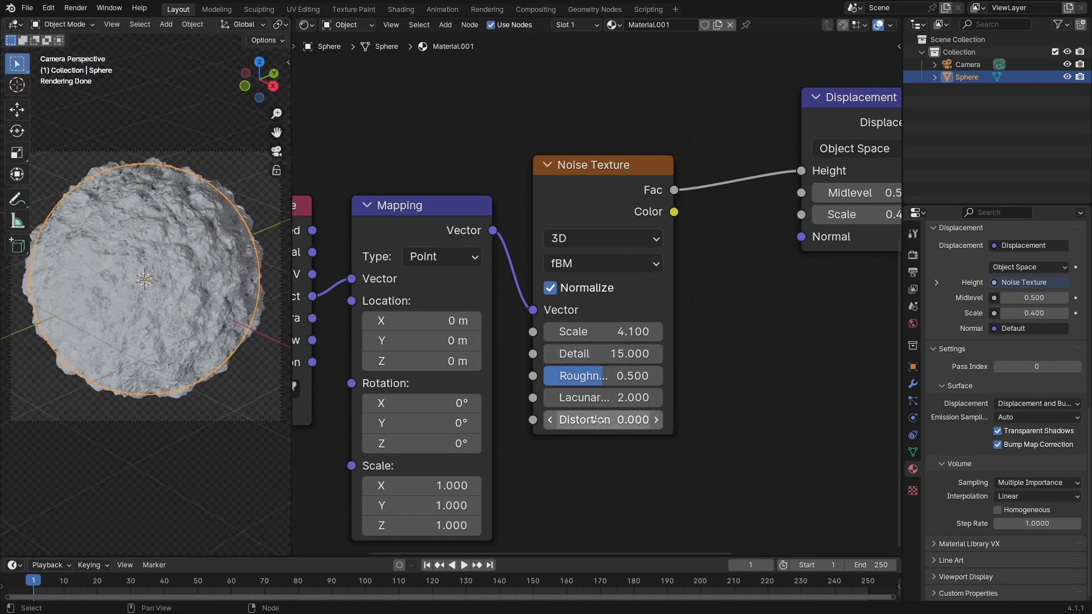
- Set the Noise Texture's Distortion to 0.2
{"action": "mouse_move", "coordinate": [603, 420]}
{"action": "left_mouse_down"}
{"action": "mouse_move", "coordinate": [620, 420]}
{"action": "mouse_move", "coordinate": [610, 420]}
{"action": "left_mouse_up"}
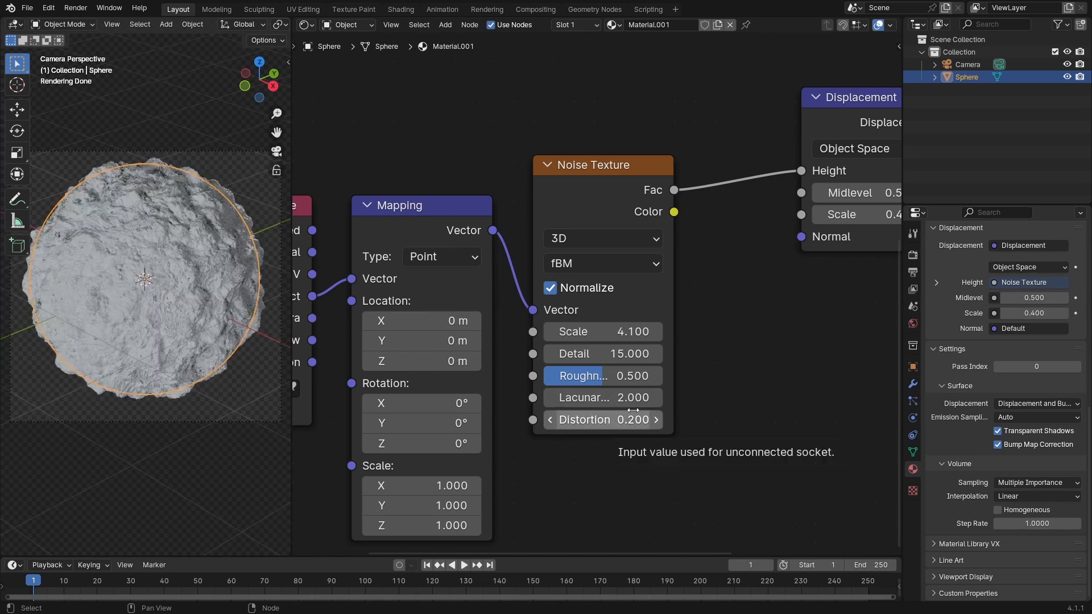
- Make the Principled BSDF's Base Color pure black and set its Roughness to about 0.214
{"action": "scroll", "coordinate": [607, 445], "scroll_direction": "down", "scroll_amount": 4}
{"action": "middle_click_drag", "start_coordinate": [676, 153], "coordinate": [703, 382]}
{"action": "scroll", "coordinate": [627, 295], "scroll_direction": "up", "scroll_amount": 3}
{"action": "scroll", "coordinate": [649, 377], "scroll_direction": "up", "scroll_amount": 1}
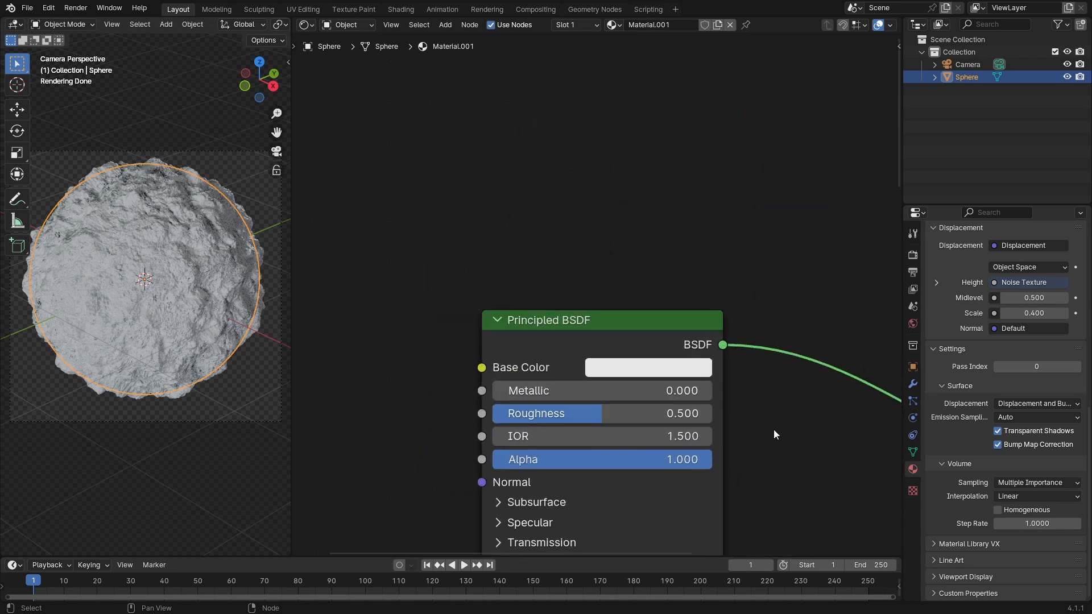
{"action": "middle_click_drag", "start_coordinate": [774, 429], "coordinate": [776, 247]}
{"action": "scroll", "coordinate": [776, 247], "scroll_direction": "right", "scroll_amount": 2, "text": "ctrl"}
{"action": "scroll", "coordinate": [781, 251], "scroll_direction": "left", "scroll_amount": 1, "text": "ctrl"}
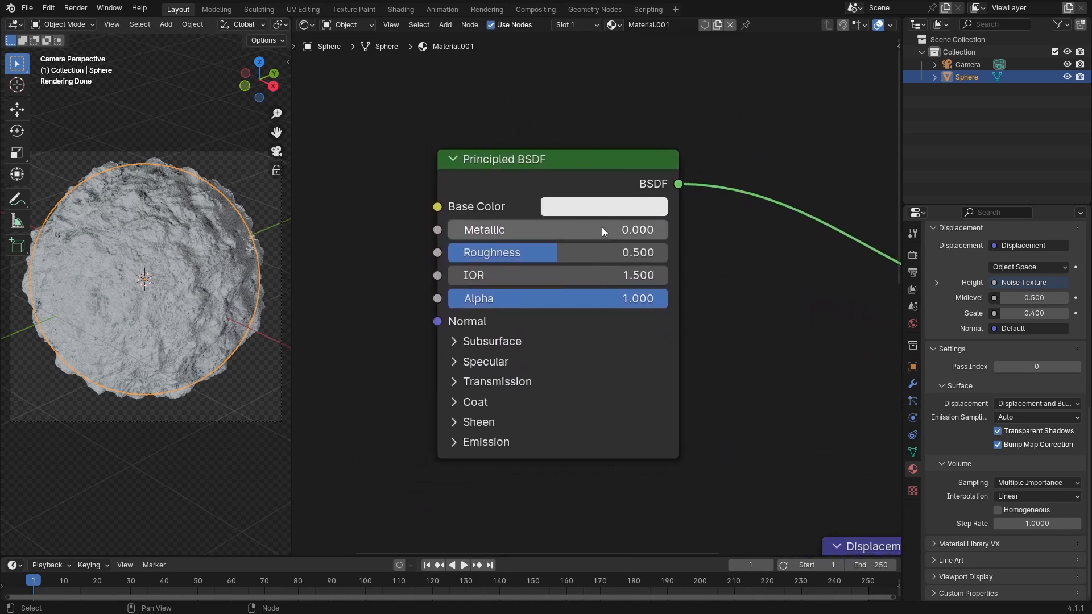
{"action": "left_click", "coordinate": [599, 205]}
{"action": "left_click", "coordinate": [742, 265]}
{"action": "left_click_drag", "start_coordinate": [742, 266], "coordinate": [742, 401]}
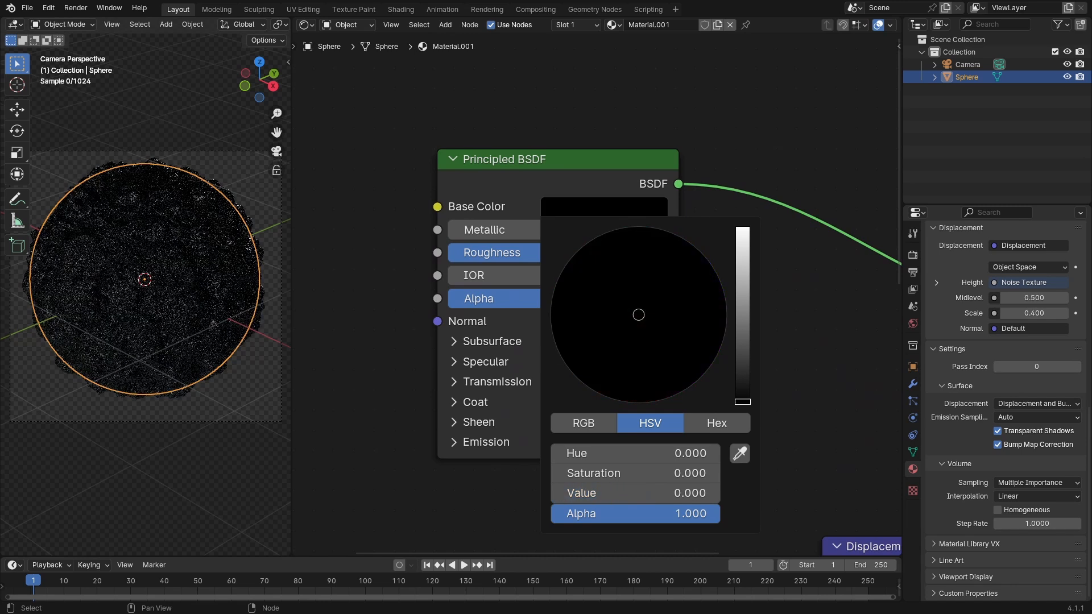
{"action": "left_click_drag", "start_coordinate": [547, 257], "coordinate": [494, 257]}
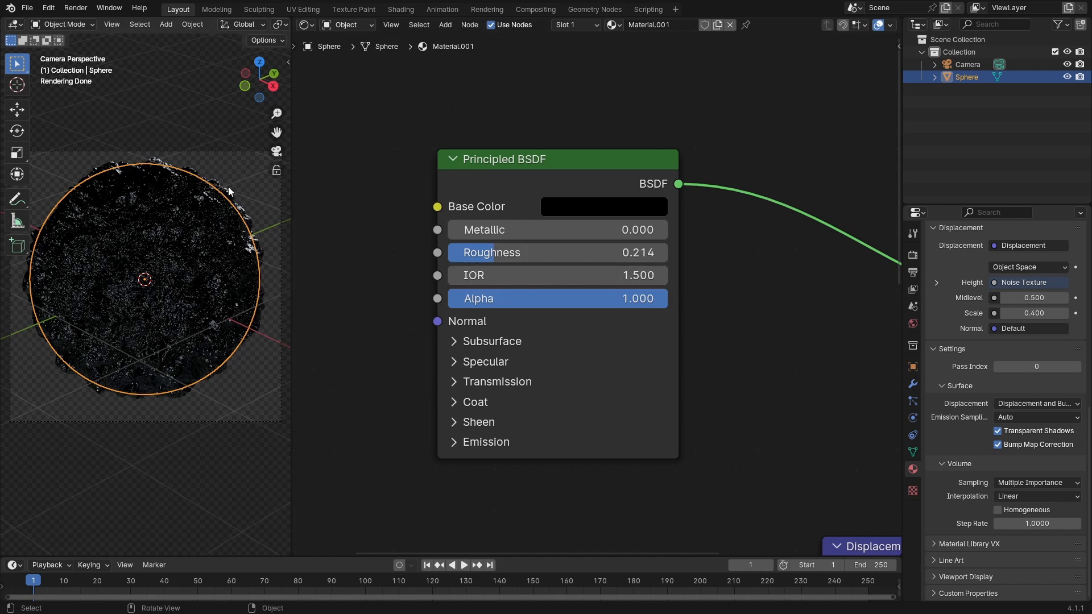
{"action": "middle_click_drag", "start_coordinate": [225, 129], "coordinate": [170, 290]}
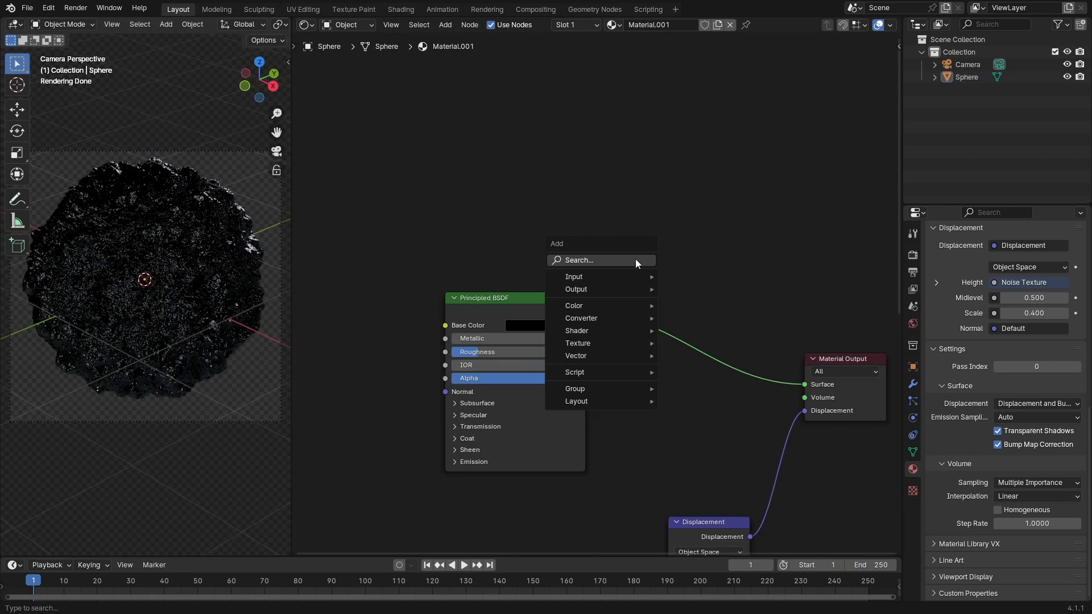
- Add an Emission shader above the Principled BSDF and combine the two through a Mix Shader
{"action": "left_click", "coordinate": [636, 260]}
{"action": "type", "text": "emis"}
{"action": "key", "text": "Return"}
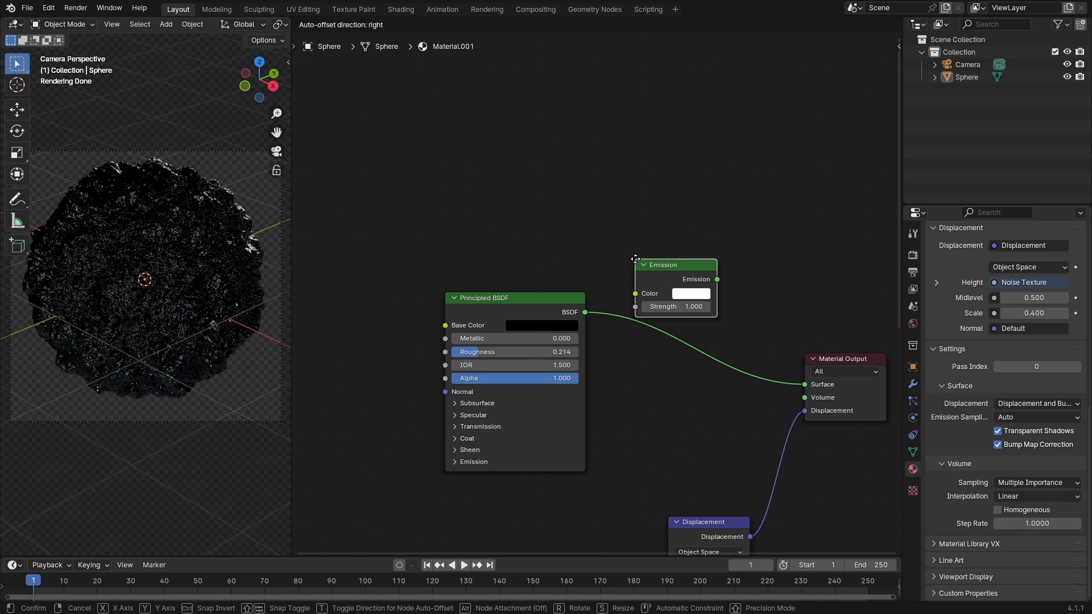
{"action": "left_click", "coordinate": [487, 169]}
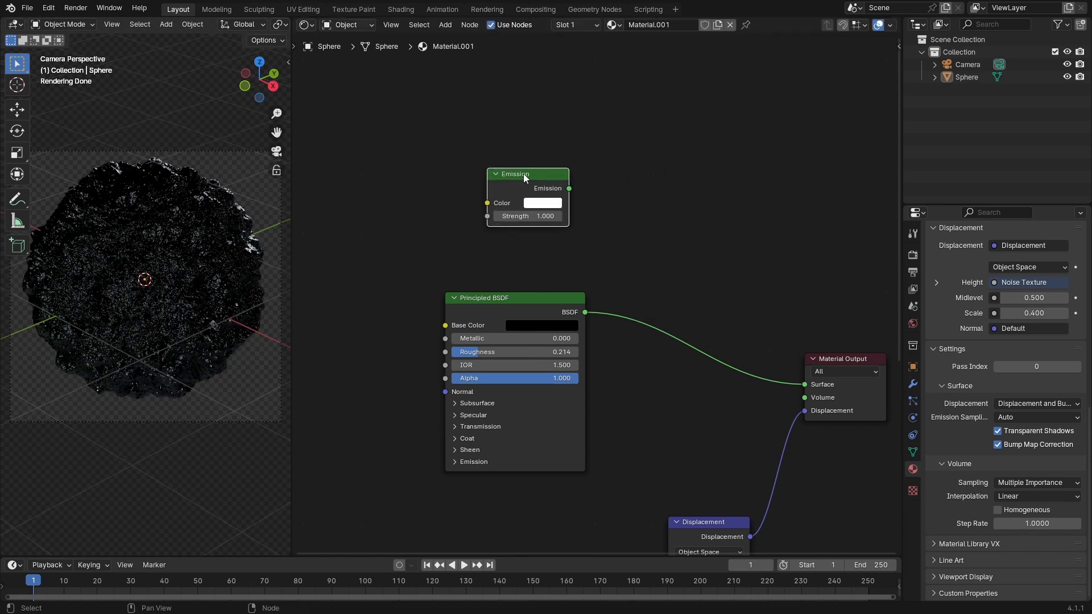
{"action": "left_click", "coordinate": [517, 296], "text": "shift"}
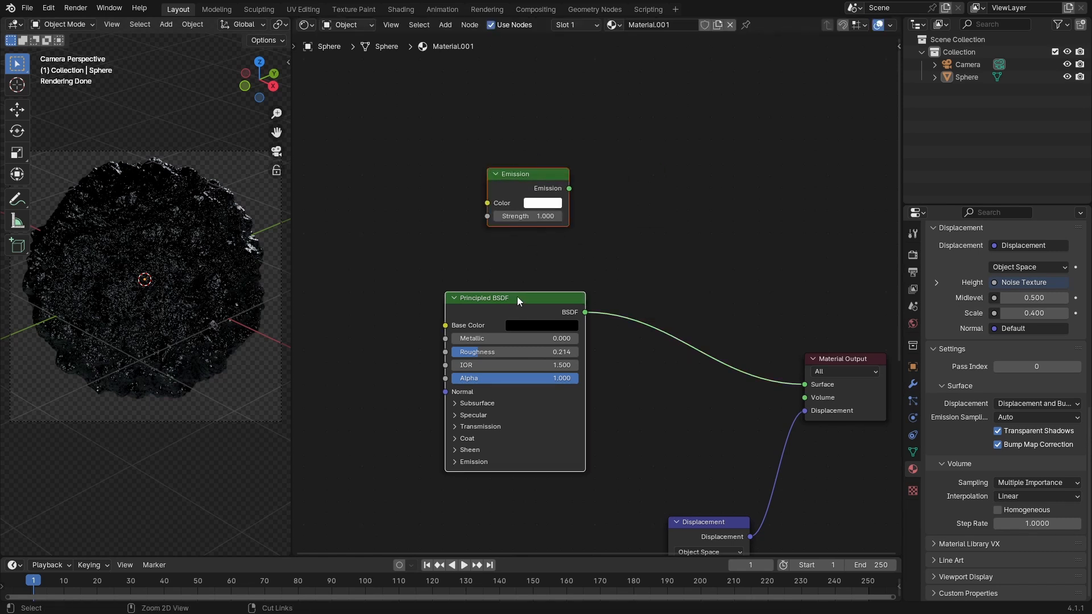
{"action": "key", "text": "ctrl+KP_0"}
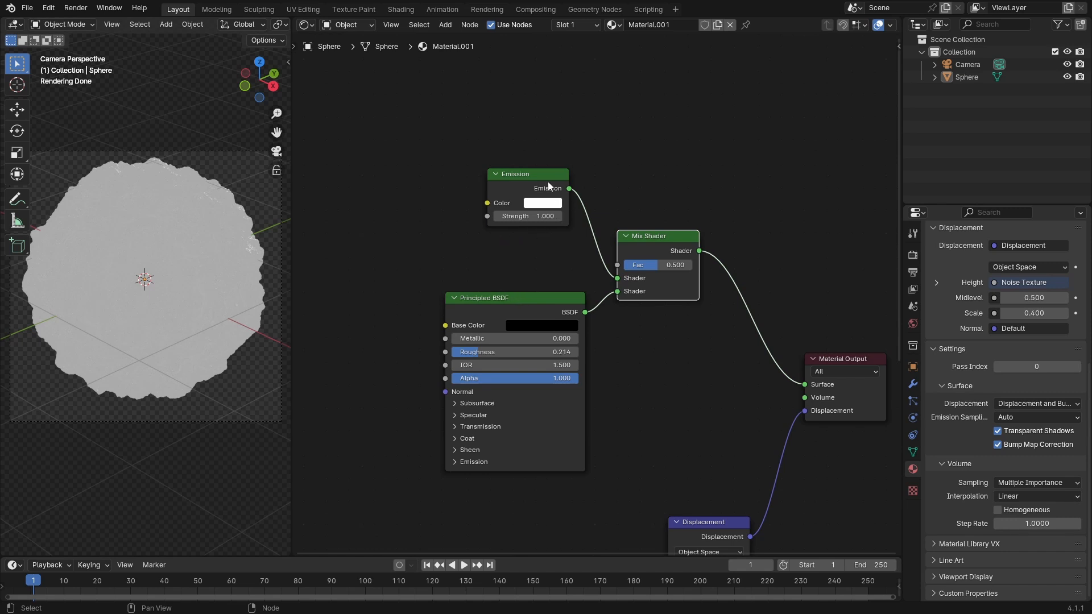
- Drive the Emission shader's Color with a new Blackbody node placed beside it
{"action": "left_click_drag", "start_coordinate": [532, 173], "coordinate": [502, 181]}
{"action": "left_click_drag", "start_coordinate": [458, 211], "coordinate": [373, 221]}
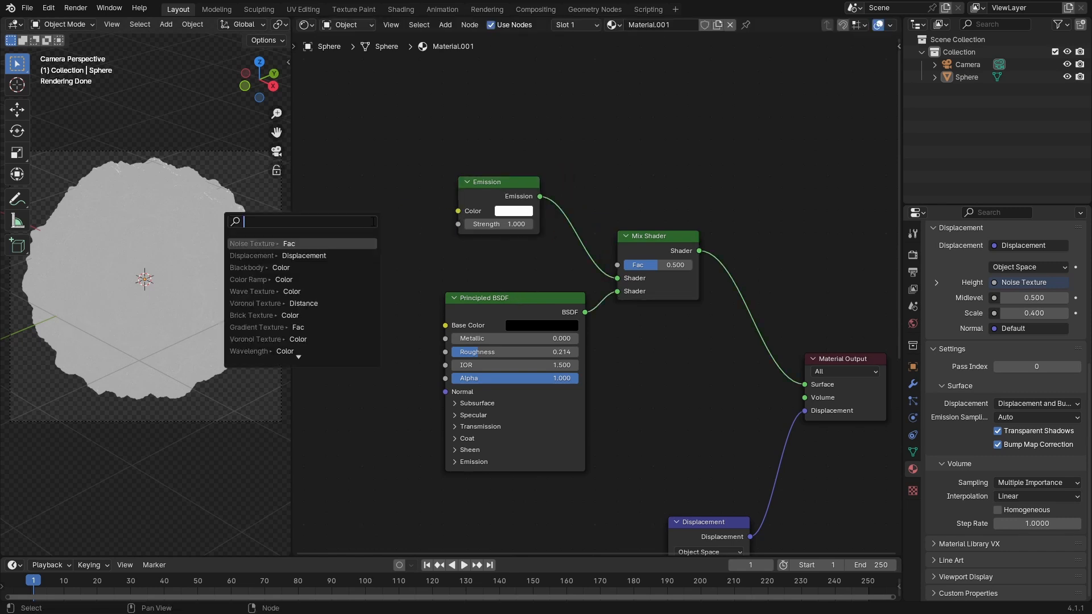
{"action": "type", "text": "bla"}
{"action": "key", "text": "Return"}
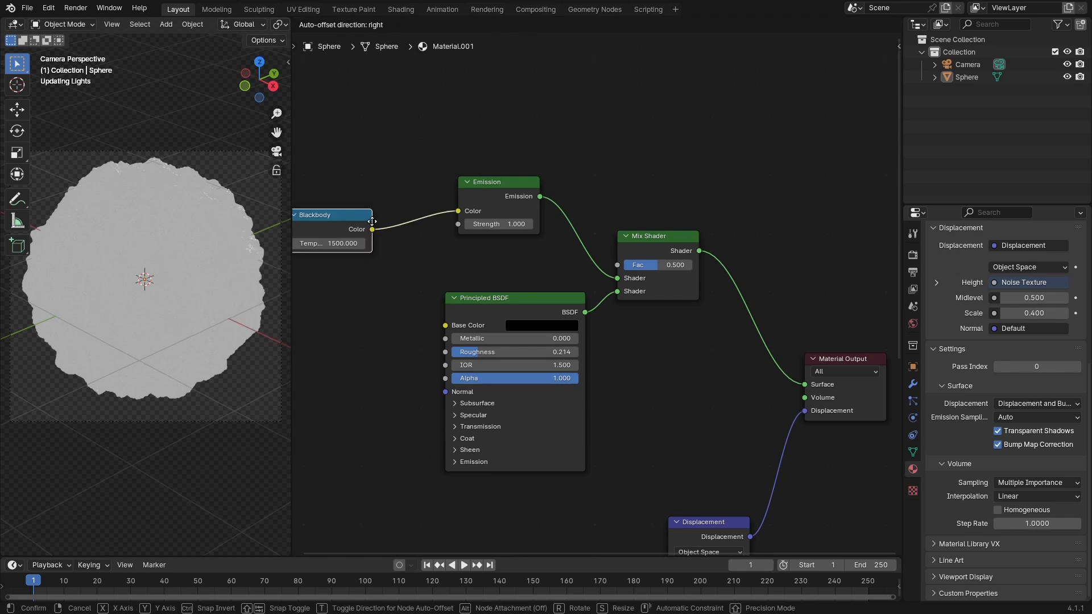
{"action": "left_click", "coordinate": [396, 221]}
{"action": "scroll", "coordinate": [397, 220], "scroll_direction": "up", "scroll_amount": 3}
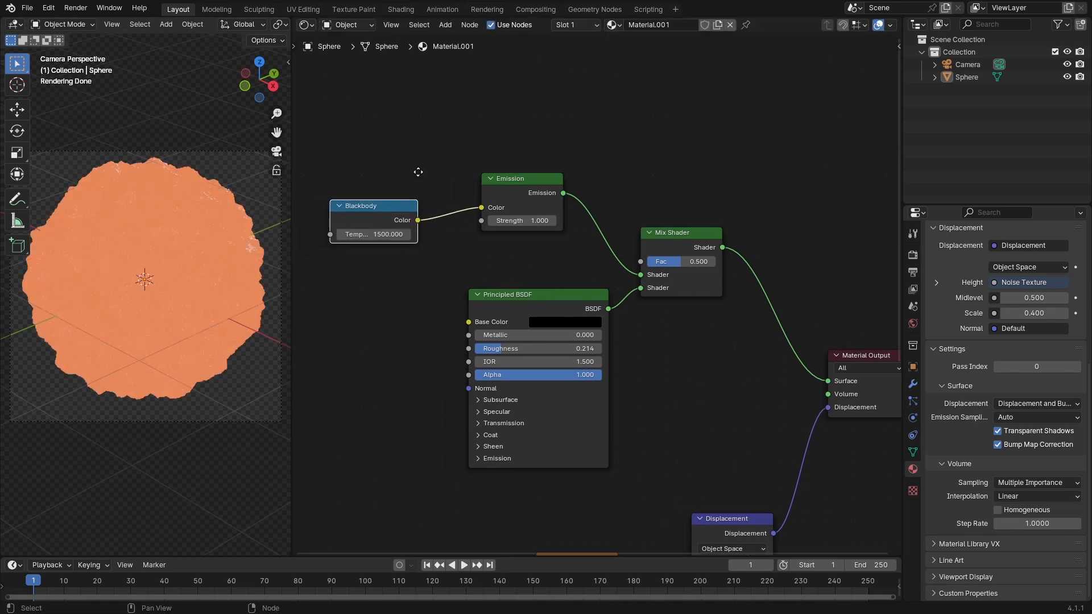
{"action": "middle_click_drag", "start_coordinate": [420, 171], "coordinate": [546, 281]}
{"action": "scroll", "coordinate": [545, 284], "scroll_direction": "up", "scroll_amount": 3}
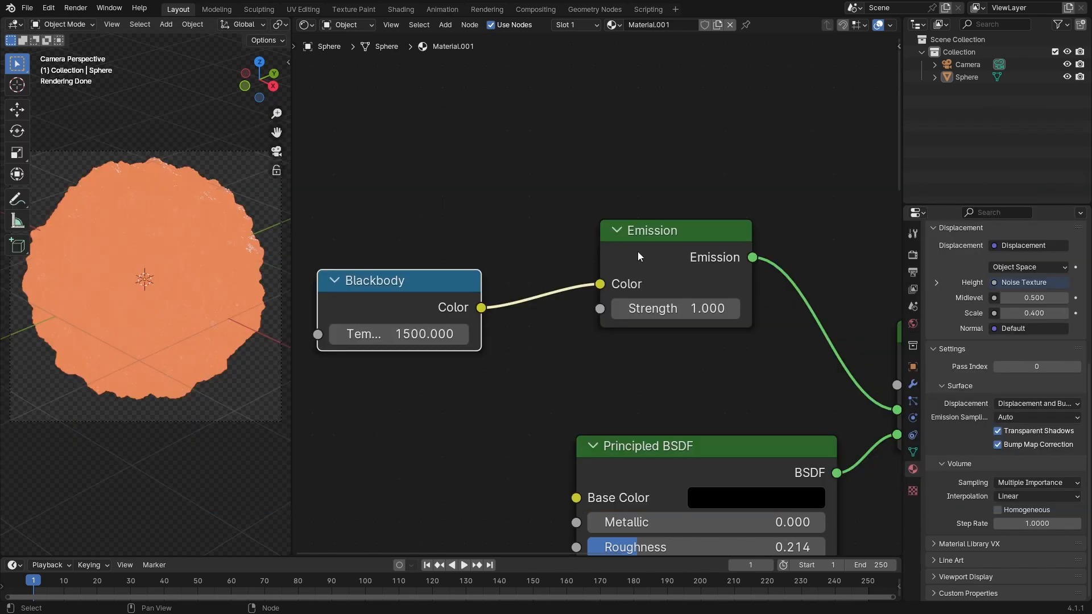
- Add an Ambient Occlusion node above the Emission node and connect its Color output to the Mix Shader's Fac
{"action": "scroll", "coordinate": [724, 316], "scroll_direction": "down", "scroll_amount": 1}
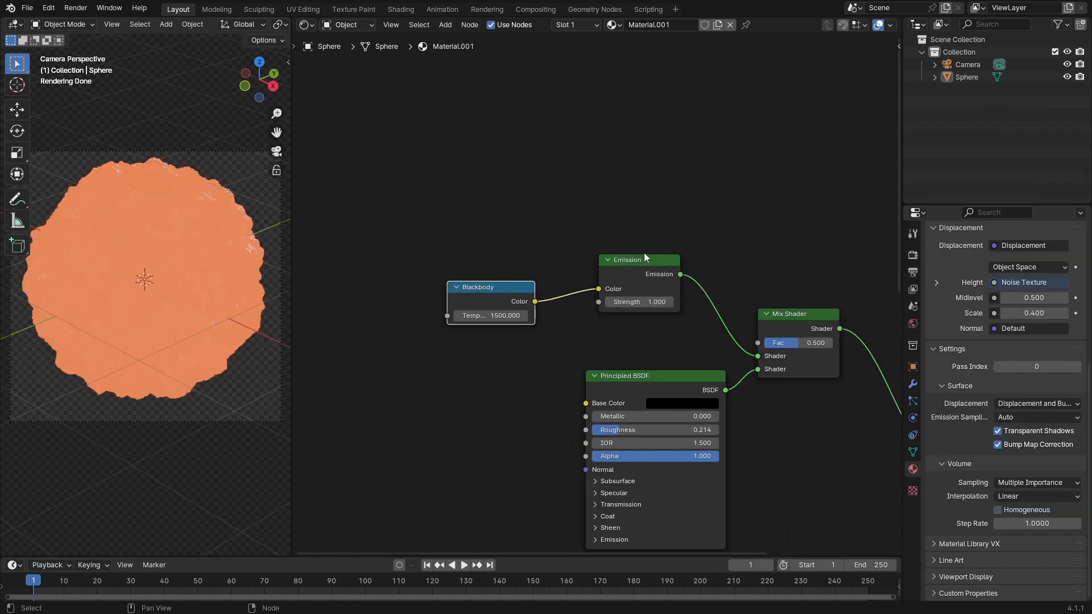
{"action": "left_click_drag", "start_coordinate": [644, 255], "coordinate": [627, 256]}
{"action": "middle_click_drag", "start_coordinate": [671, 192], "coordinate": [610, 247]}
{"action": "key", "text": "shift+a"}
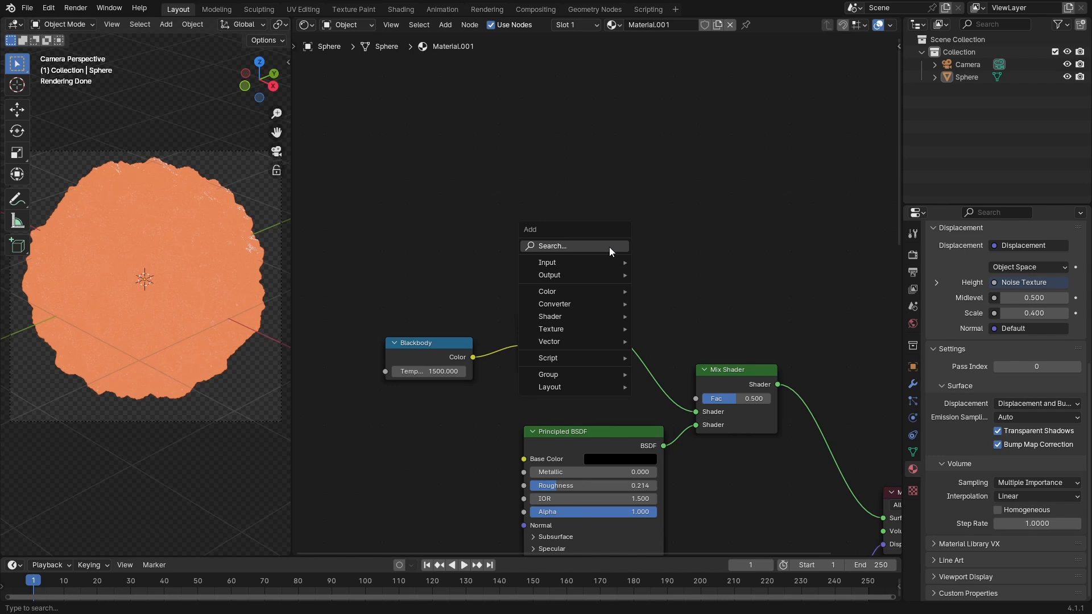
{"action": "left_click", "coordinate": [609, 247]}
{"action": "type", "text": "ambi"}
{"action": "key", "text": "Return"}
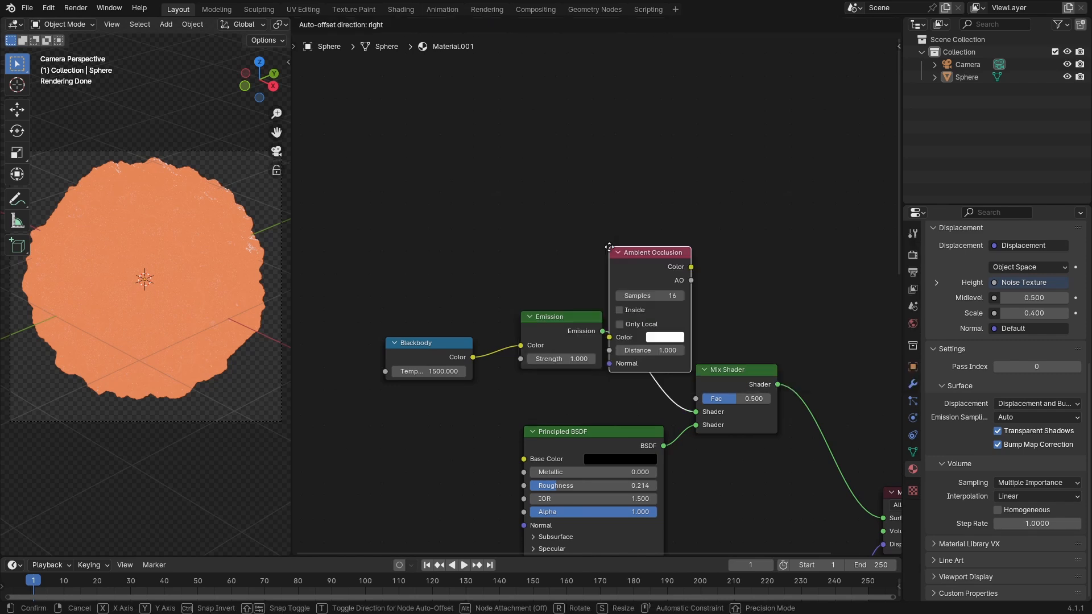
{"action": "left_click", "coordinate": [435, 144]}
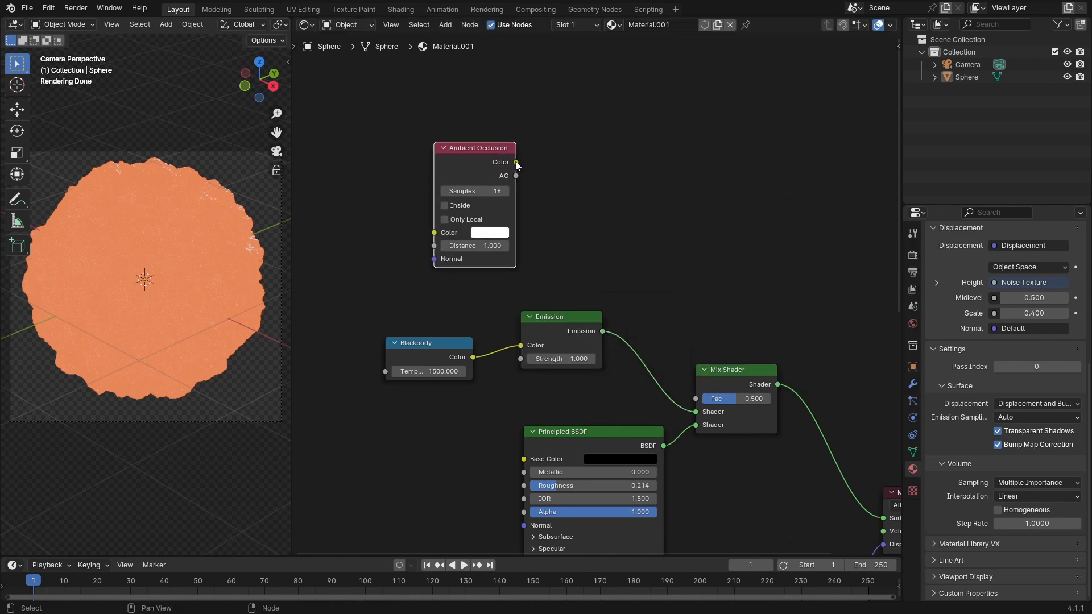
{"action": "left_click_drag", "start_coordinate": [516, 163], "coordinate": [696, 400]}
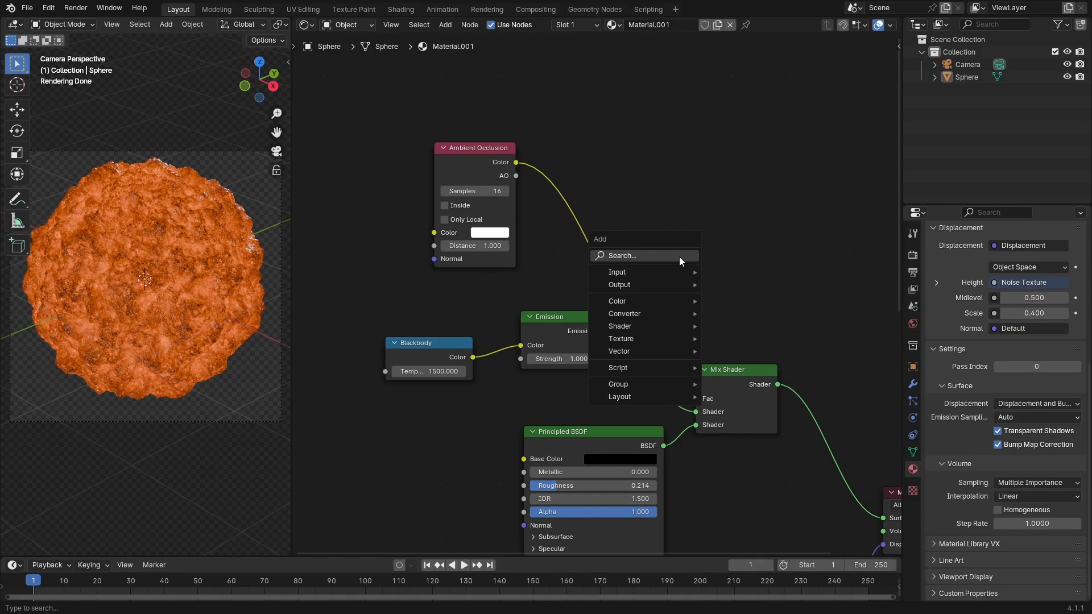
- Insert a Math node in Add mode between the Ambient Occlusion and Mix Shader nodes, with its second value set to 0.24
{"action": "type", "text": "add"}
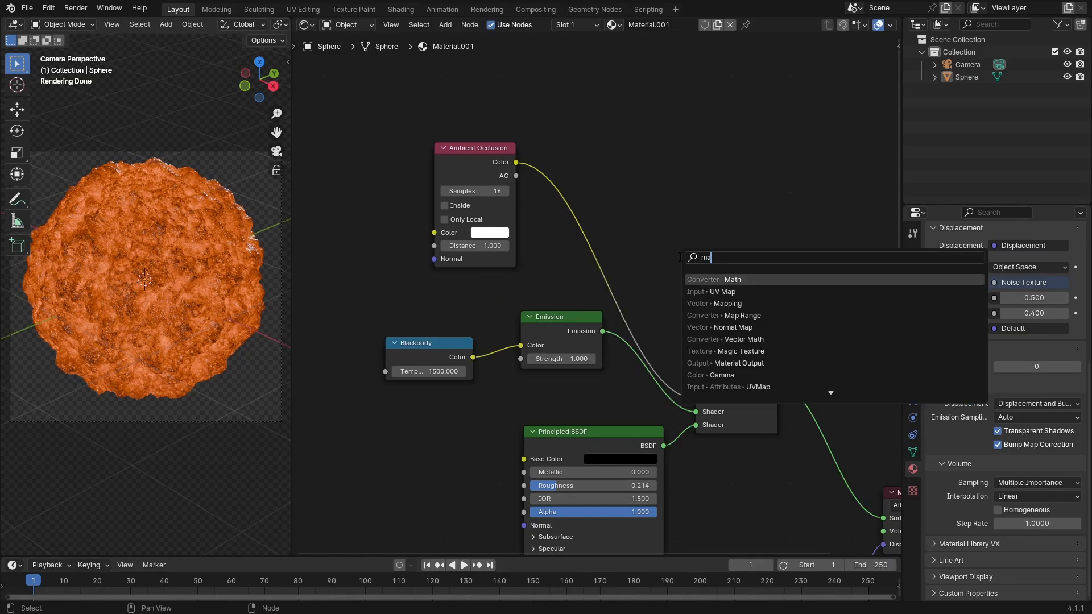
{"action": "key", "text": "Return"}
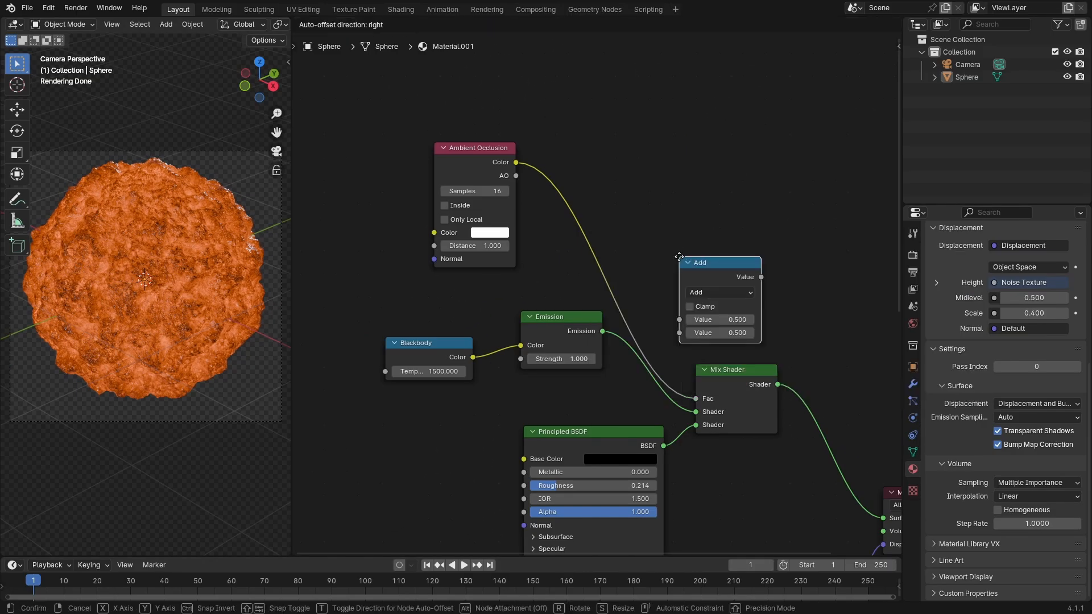
{"action": "left_click", "coordinate": [589, 214]}
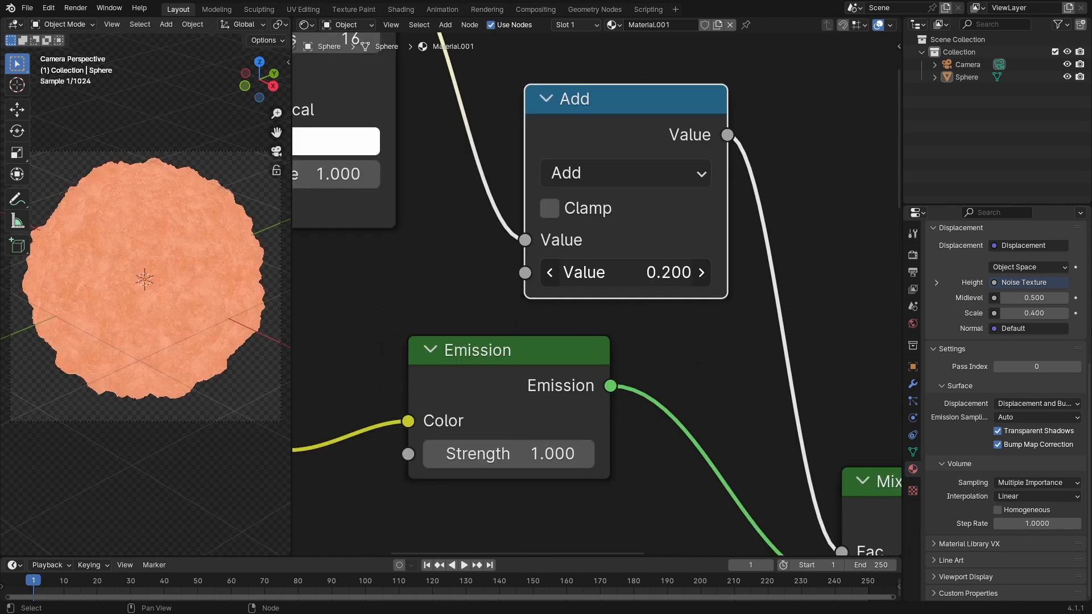
{"action": "left_click_drag", "start_coordinate": [626, 273], "coordinate": [656, 272]}
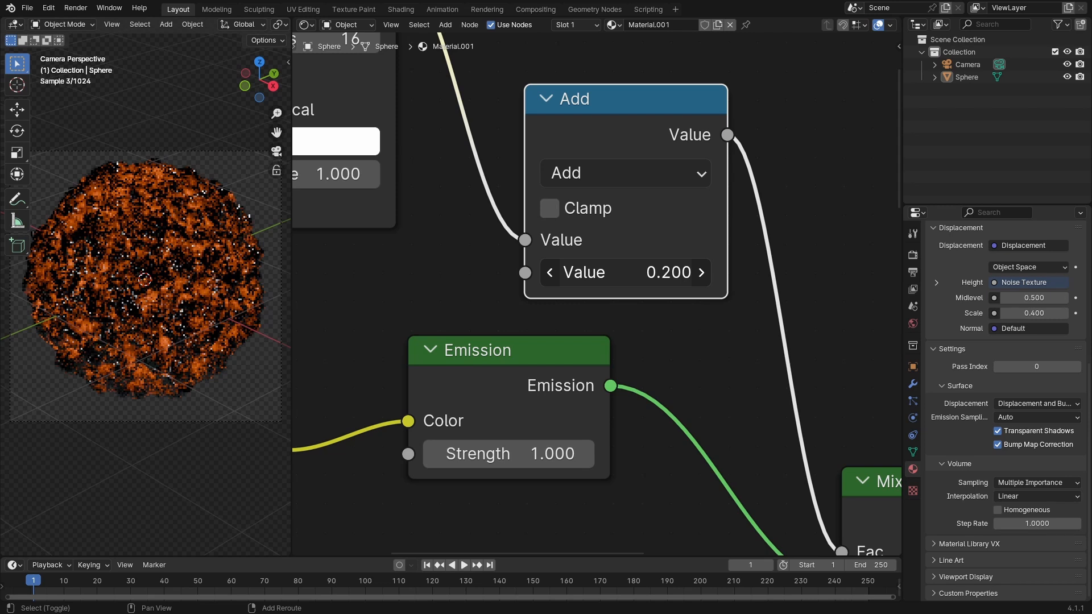
{"action": "left_click_drag", "start_coordinate": [655, 273], "coordinate": [660, 272]}
- Set the Emission shader's Strength to 1.5
{"action": "scroll", "coordinate": [541, 370], "scroll_direction": "down", "scroll_amount": 3}
{"action": "middle_click_drag", "start_coordinate": [540, 370], "coordinate": [595, 272]}
{"action": "left_click", "coordinate": [591, 314]}
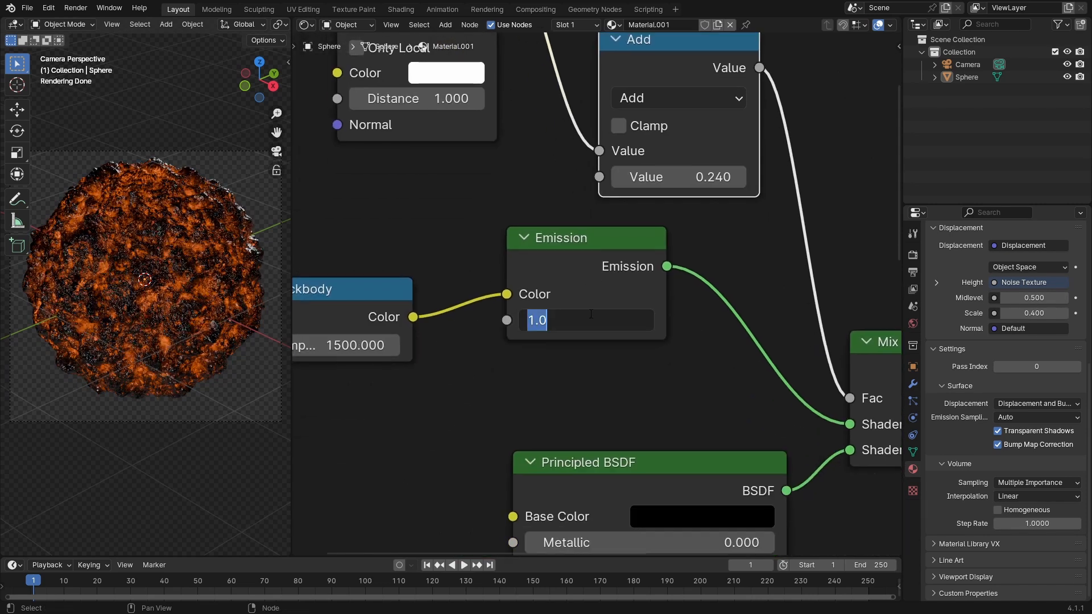
{"action": "type", "text": "1.5"}
{"action": "key", "text": "Return"}
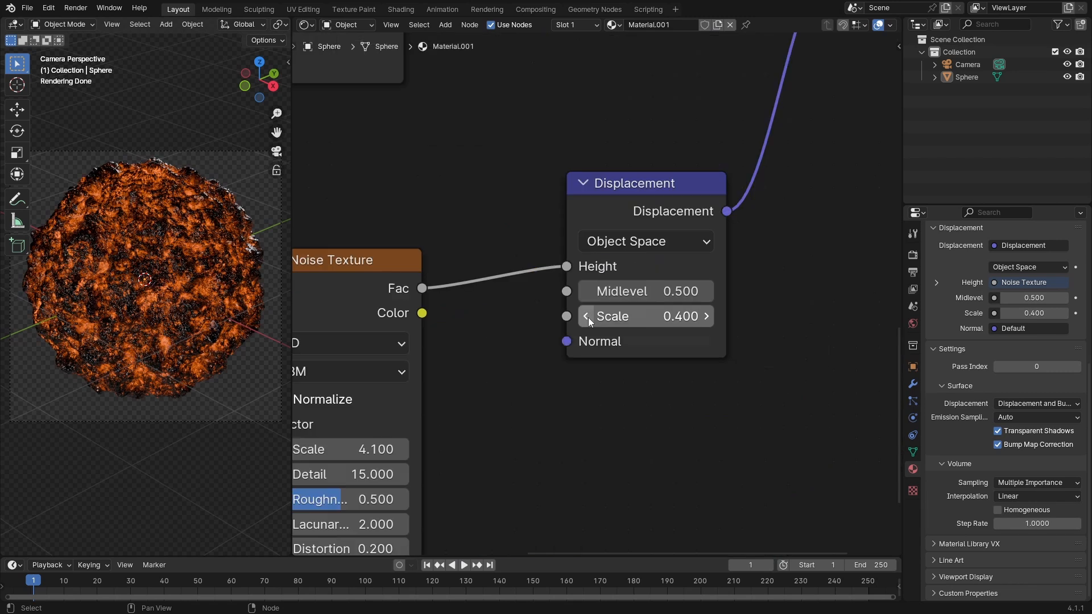
- Set the Displacement node's Scale to 0.3 and the Noise Texture's Scale to 3.9
{"action": "left_click", "coordinate": [589, 317]}
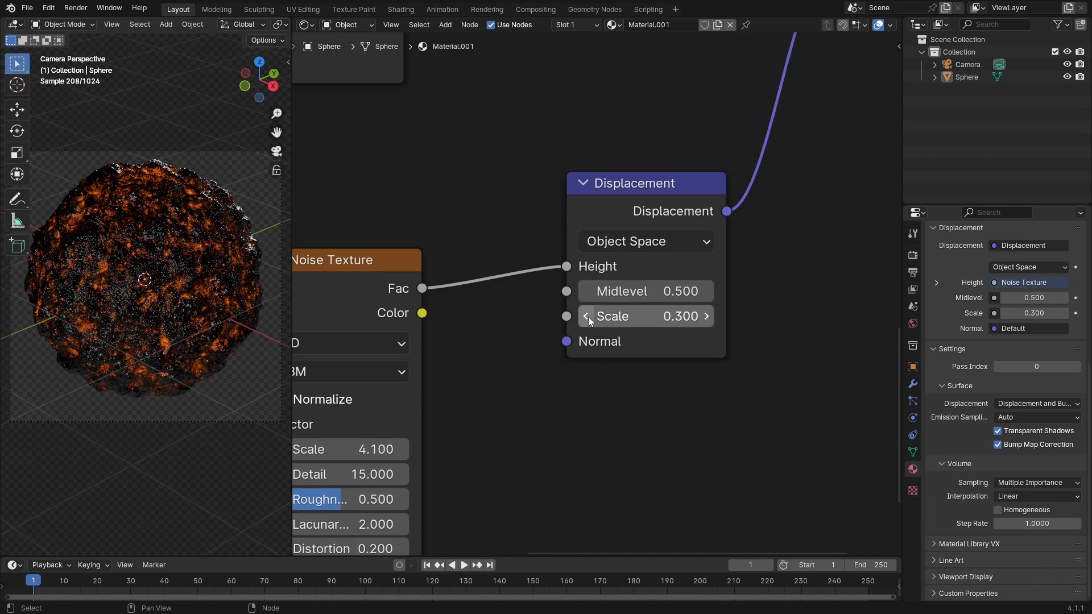
{"action": "middle_click_drag", "start_coordinate": [488, 380], "coordinate": [647, 264]}
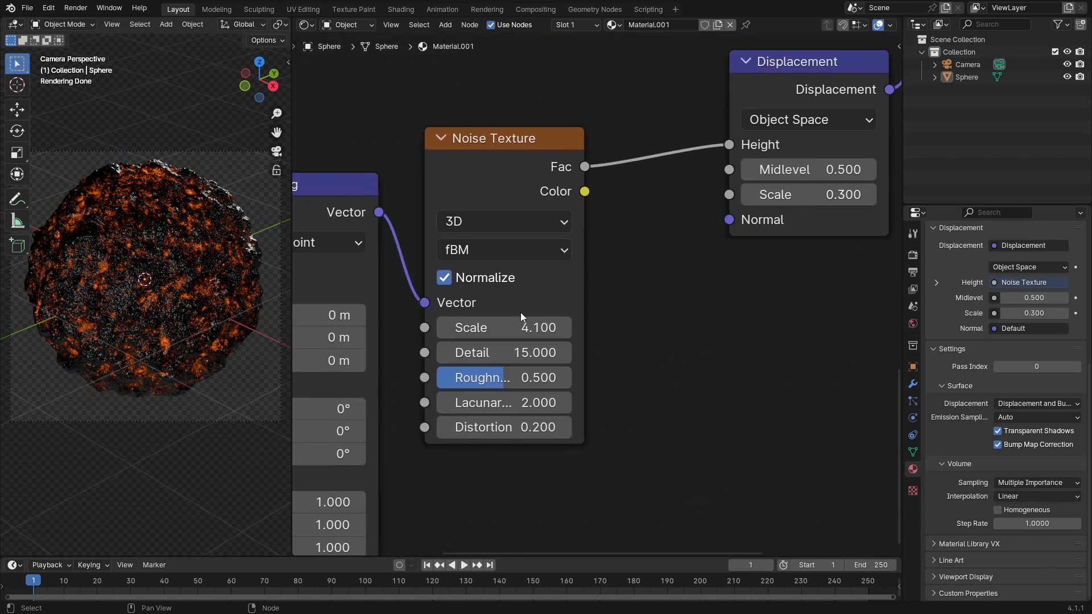
{"action": "left_click_drag", "start_coordinate": [504, 327], "coordinate": [464, 328]}
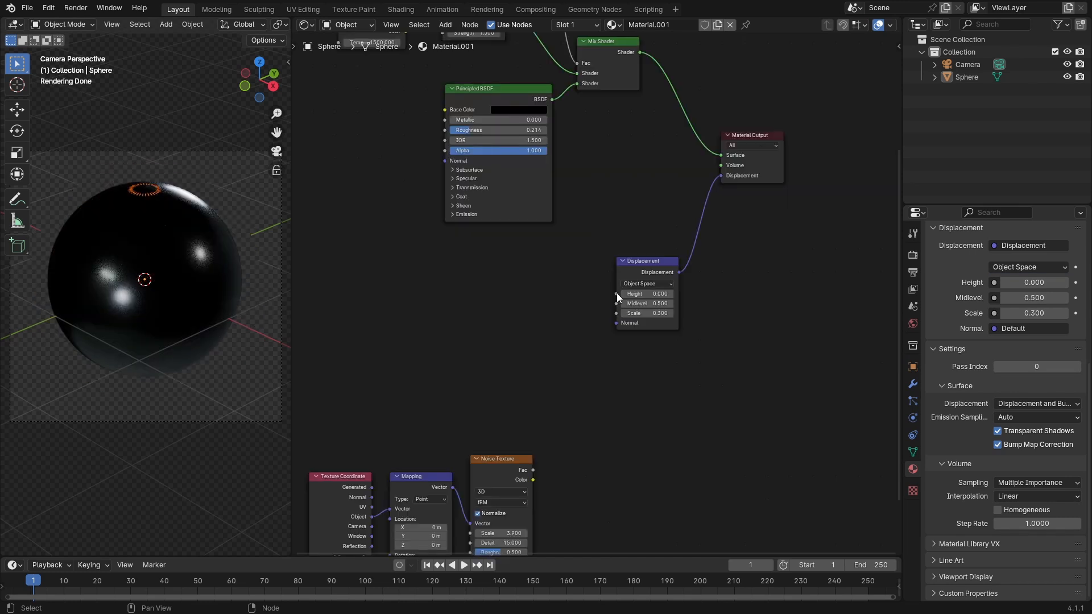
- Try driving the Displacement Height with a new Wave Texture's Color output, using Z-direction bands, Detail 15 and a raised Distortion
{"action": "left_click_drag", "start_coordinate": [617, 293], "coordinate": [491, 319]}
{"action": "type", "text": "wave"}
{"action": "key", "text": "Return"}
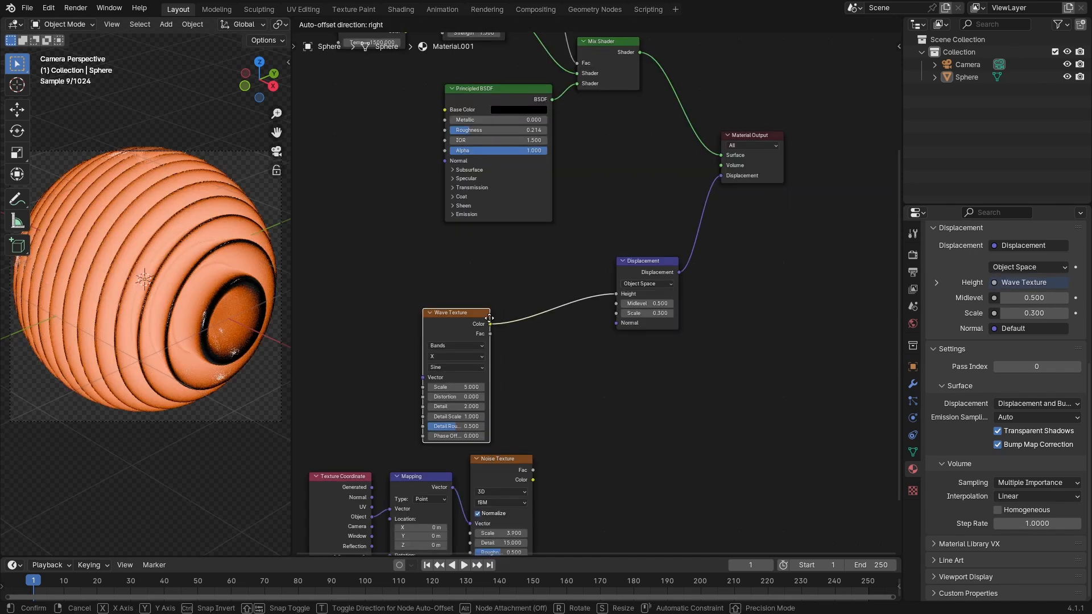
{"action": "left_click", "coordinate": [504, 276]}
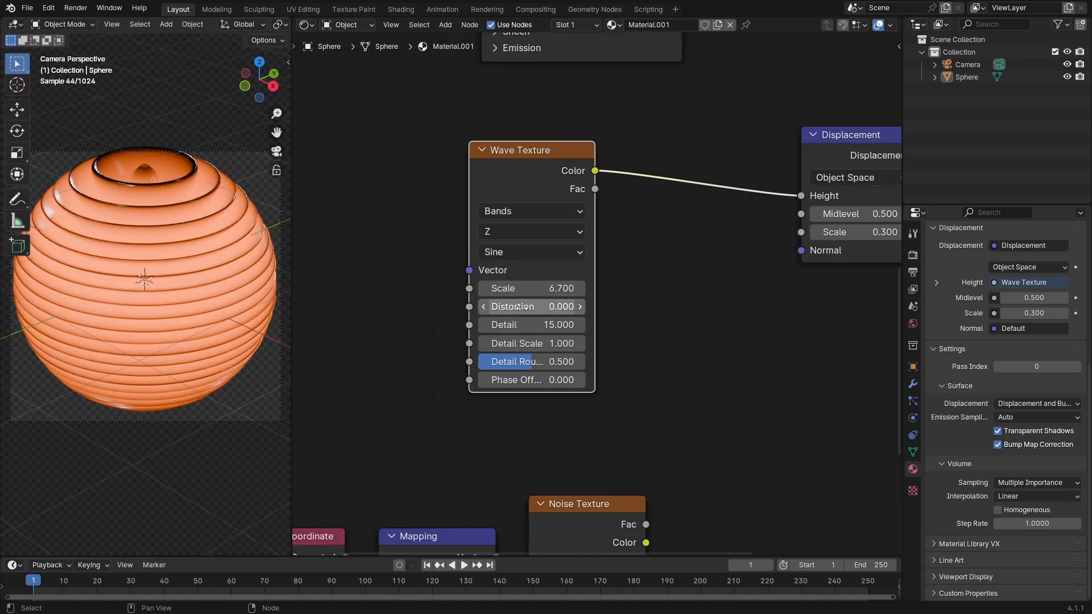
{"action": "left_click_drag", "start_coordinate": [532, 307], "coordinate": [603, 306]}
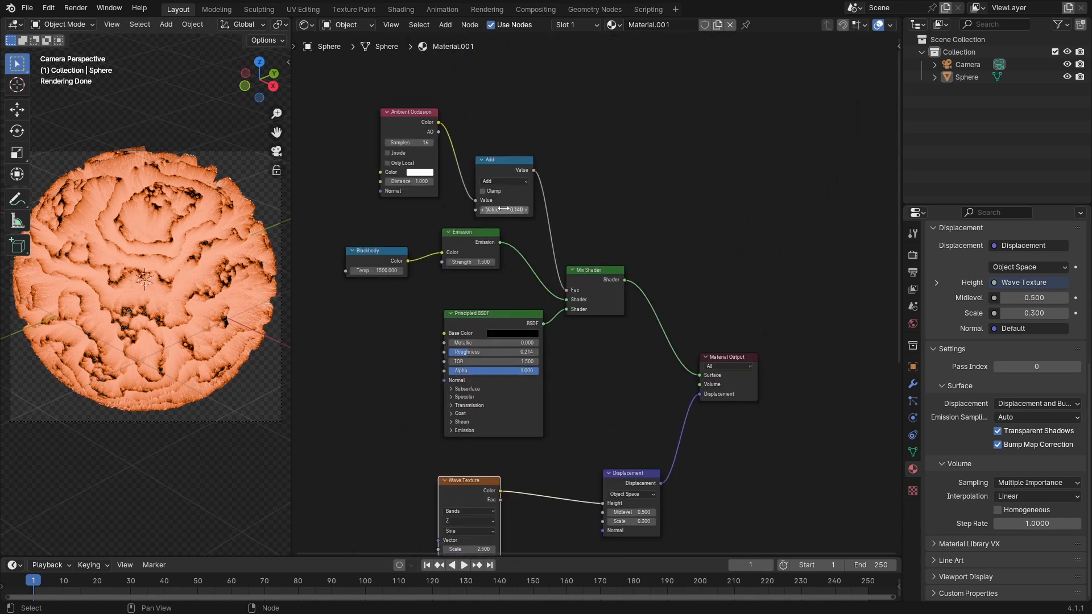
- Set the second value of the Add node between Ambient Occlusion and Mix Shader to 0.14
{"action": "left_click_drag", "start_coordinate": [645, 229], "coordinate": [699, 249]}
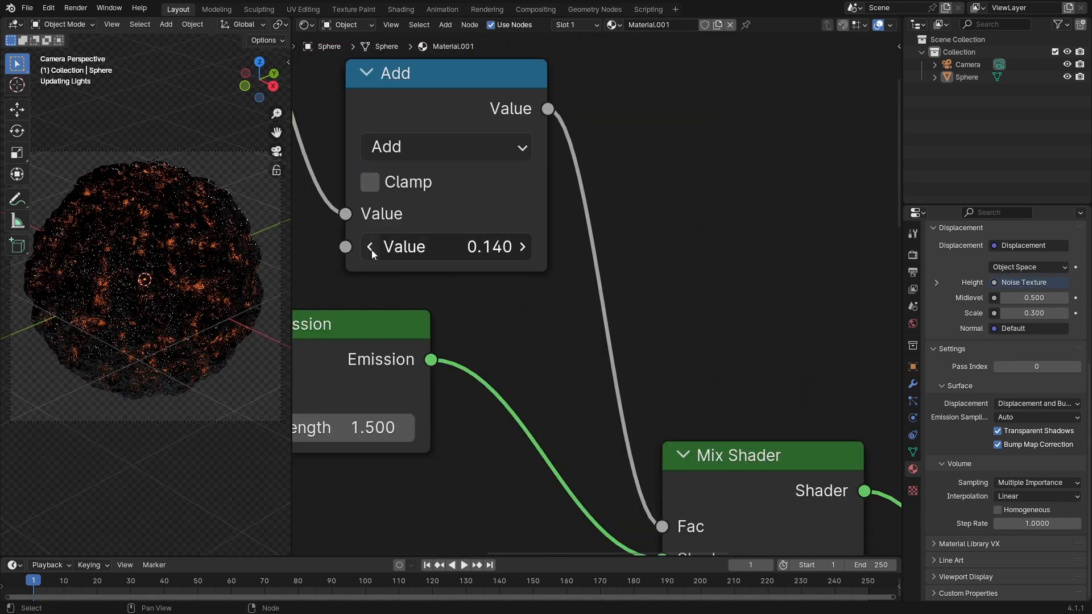
{"action": "left_click", "coordinate": [372, 251]}
{"action": "left_click", "coordinate": [372, 251]}
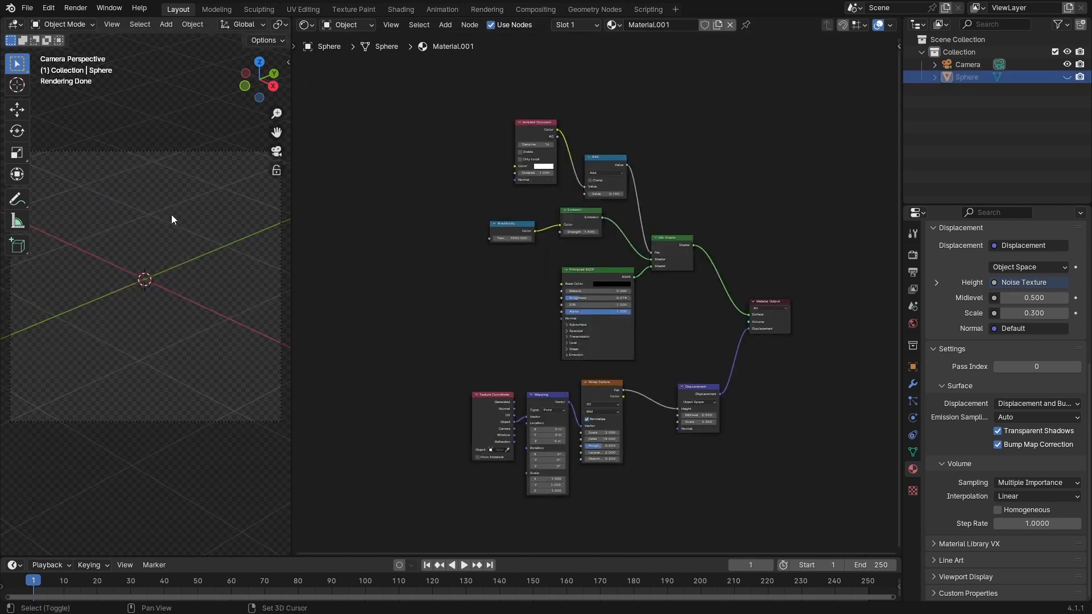
- Add a Monkey mesh at the scene origin
{"action": "key", "text": "shift+a"}
{"action": "type", "text": "monk"}
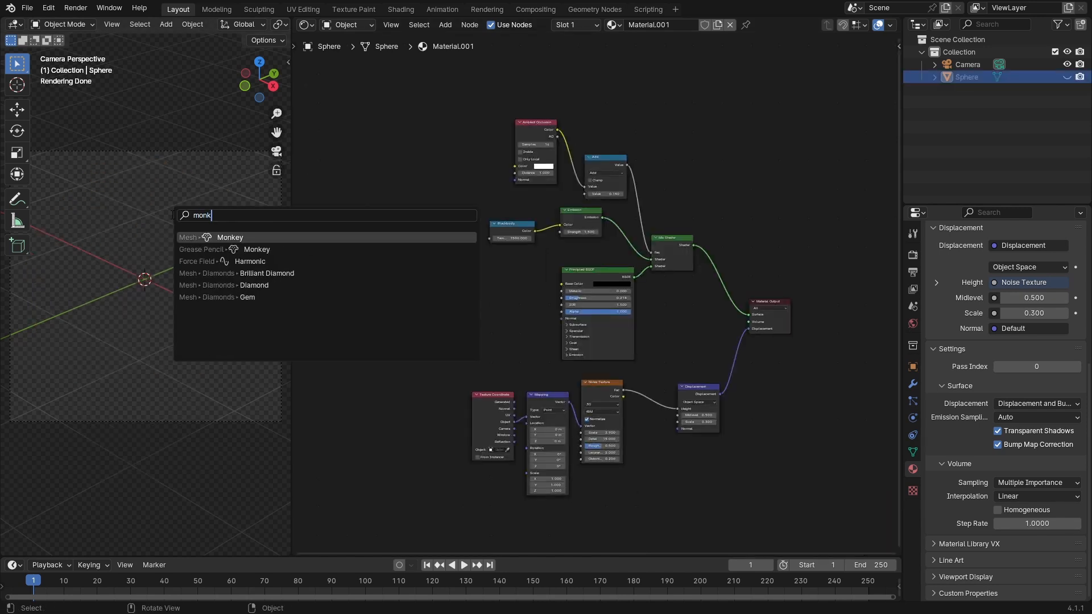
{"action": "key", "text": "Return"}
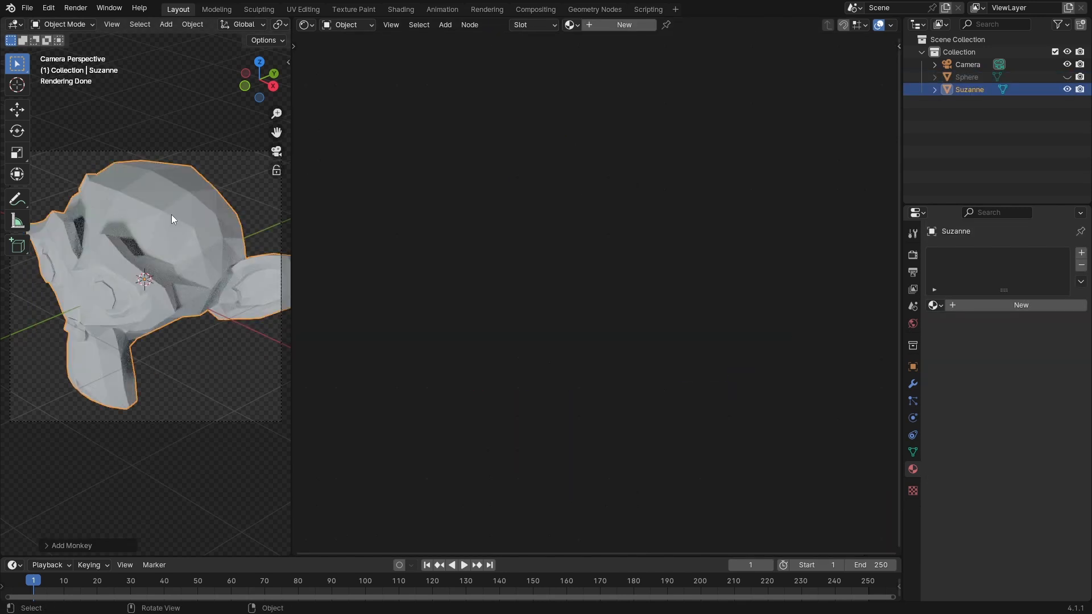
- Rotate the monkey freely so its face turns toward the camera, and scale it down to fit inside the camera frame
{"action": "key", "text": "r"}
{"action": "key", "text": "r"}
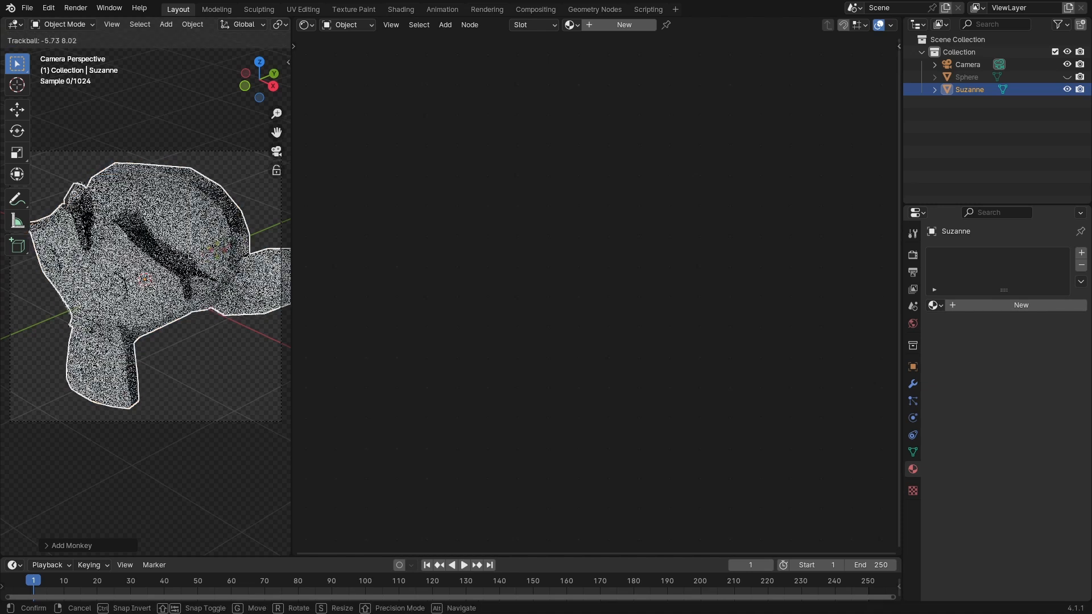
{"action": "key", "text": "s"}
{"action": "key", "text": "Return"}
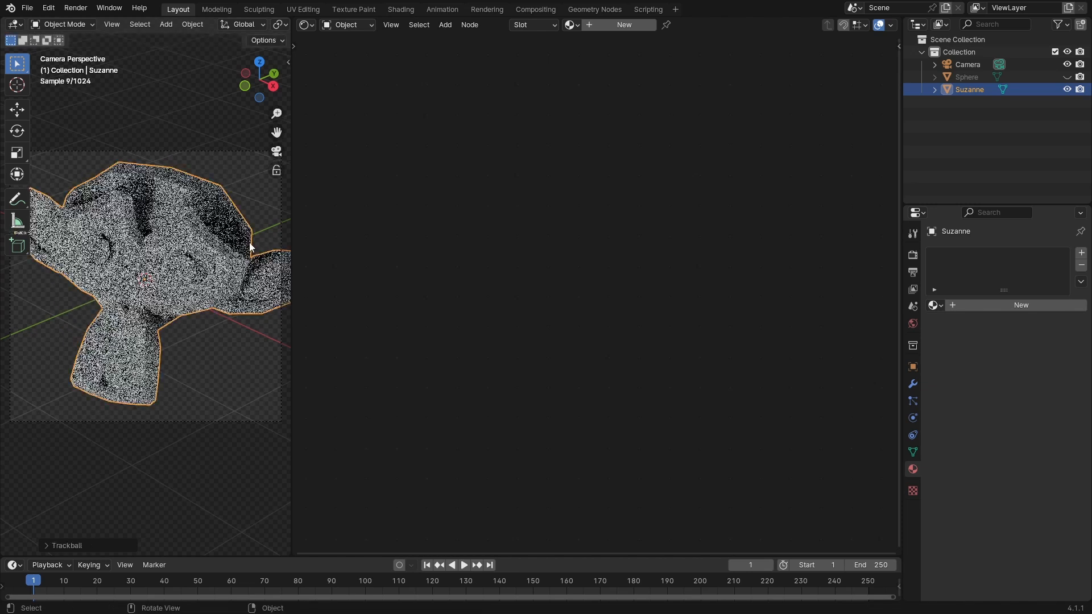
- Widen the 3D viewport and assign the existing Material.001 to the monkey
{"action": "left_click_drag", "start_coordinate": [292, 284], "coordinate": [385, 285]}
{"action": "left_click", "coordinate": [648, 24]}
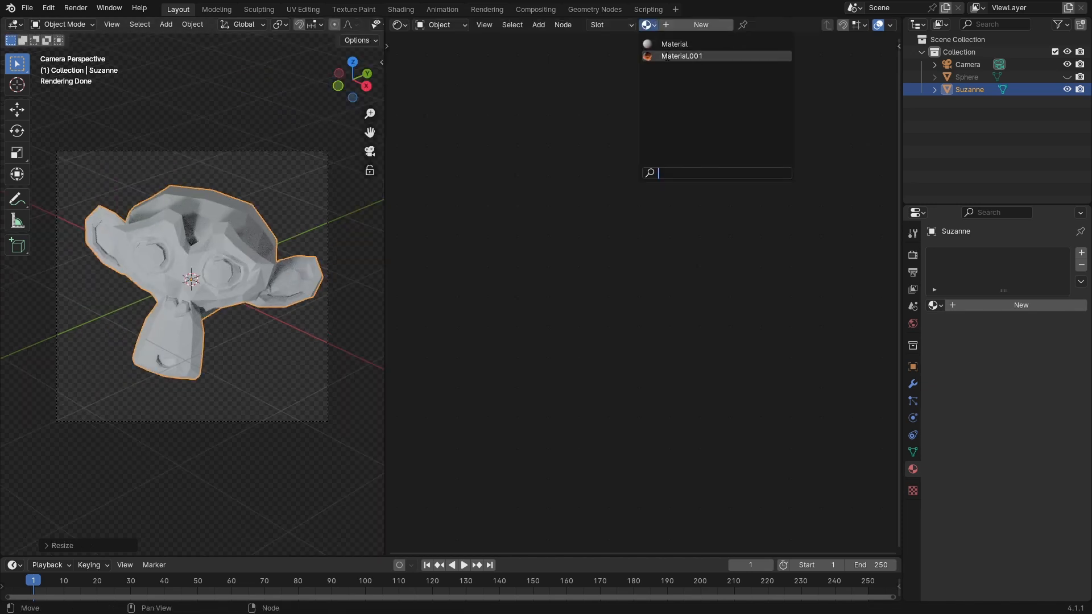
{"action": "left_click", "coordinate": [667, 56]}
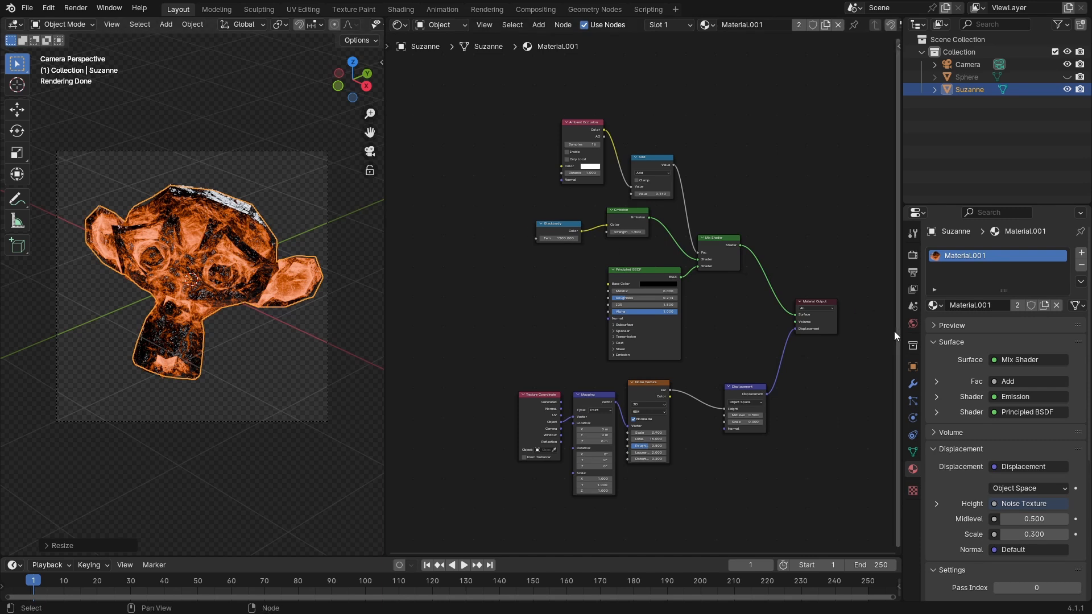
- Add a Simple Subdivision Surface modifier to the monkey with viewport and render levels of 4
{"action": "left_click", "coordinate": [913, 385]}
{"action": "left_click", "coordinate": [958, 255]}
{"action": "mouse_move", "coordinate": [958, 255]}
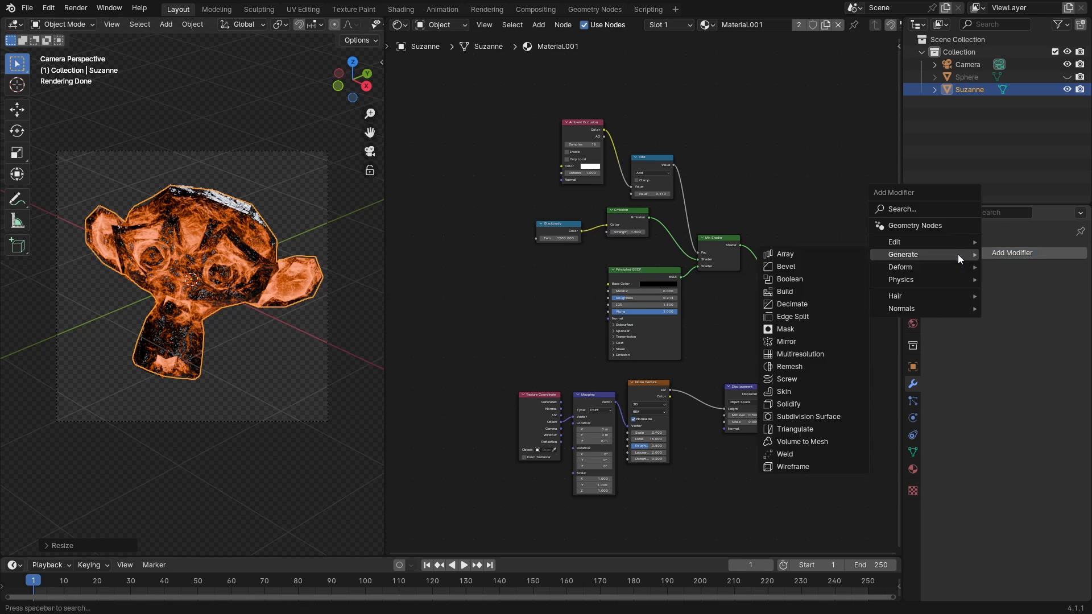
{"action": "left_click", "coordinate": [810, 417]}
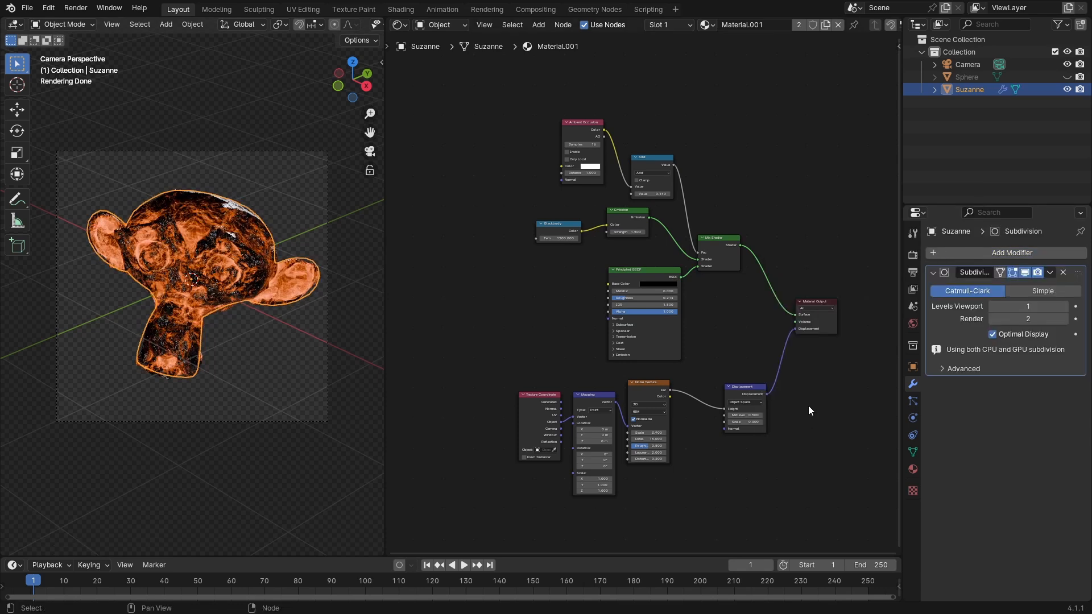
{"action": "left_click", "coordinate": [1064, 307]}
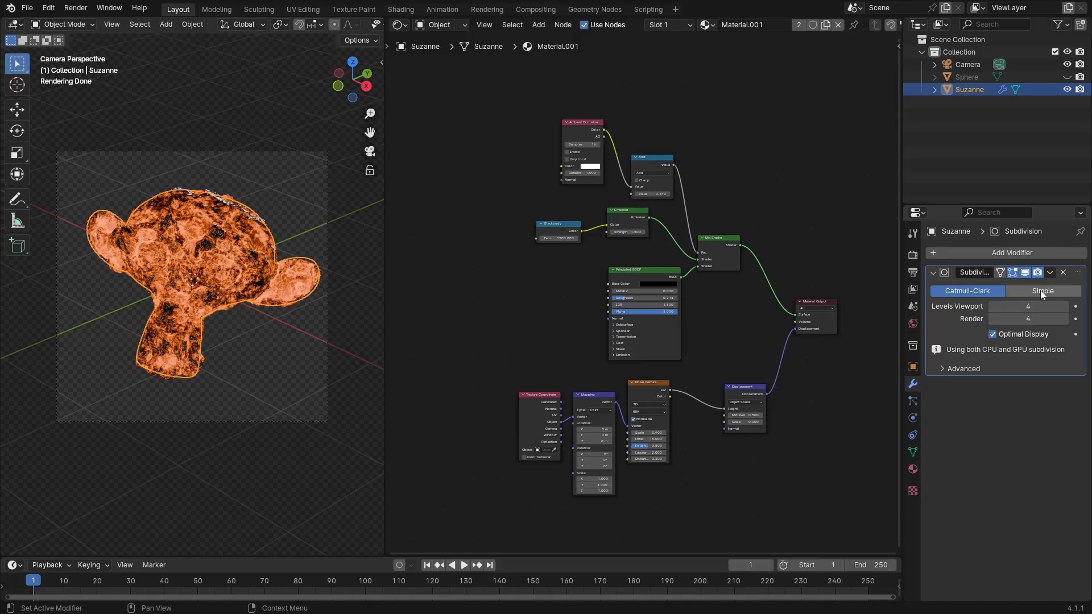
{"action": "left_click", "coordinate": [1042, 292]}
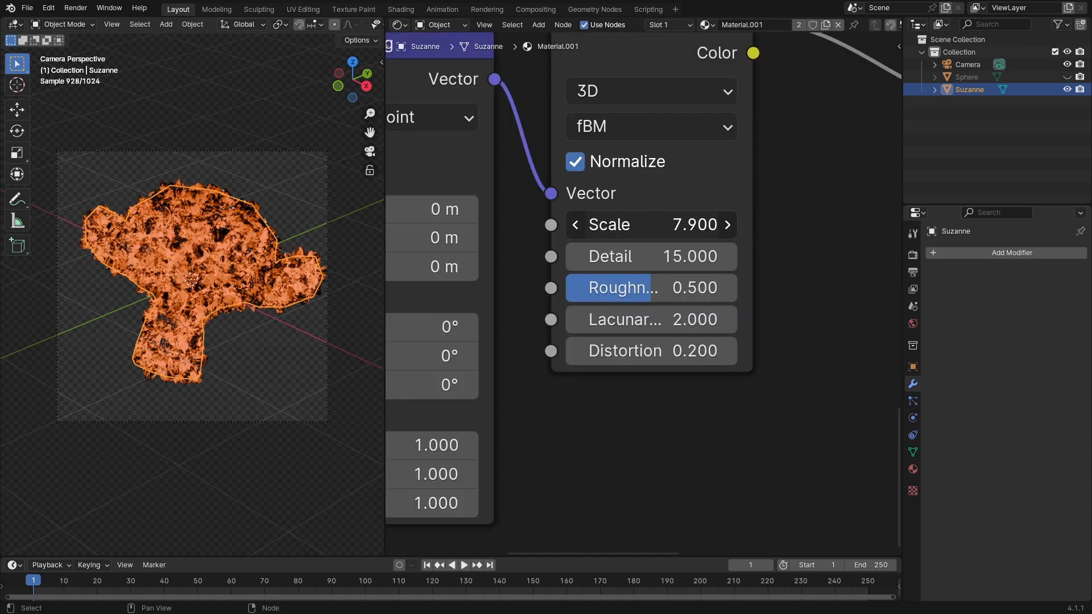
- Set the Noise Texture's Scale to 3.4 and view the displaced monkey from other angles
{"action": "left_click_drag", "start_coordinate": [651, 225], "coordinate": [620, 225]}
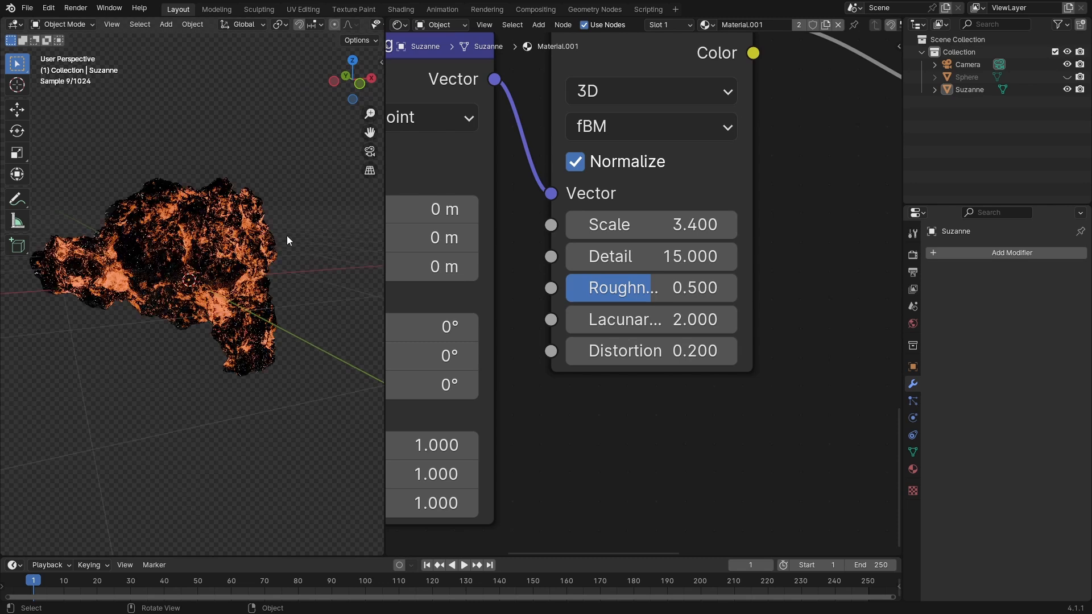
{"action": "middle_click_drag", "start_coordinate": [287, 236], "coordinate": [121, 209]}
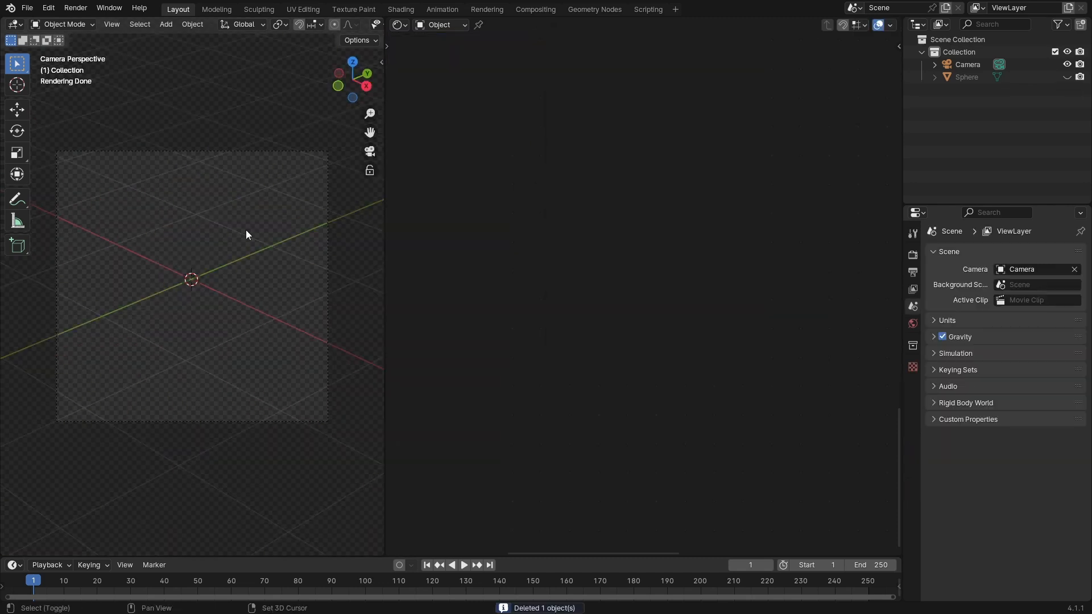
- Add a plane at the scene origin and scale it up by about 1.27
{"action": "key", "text": "shift+a"}
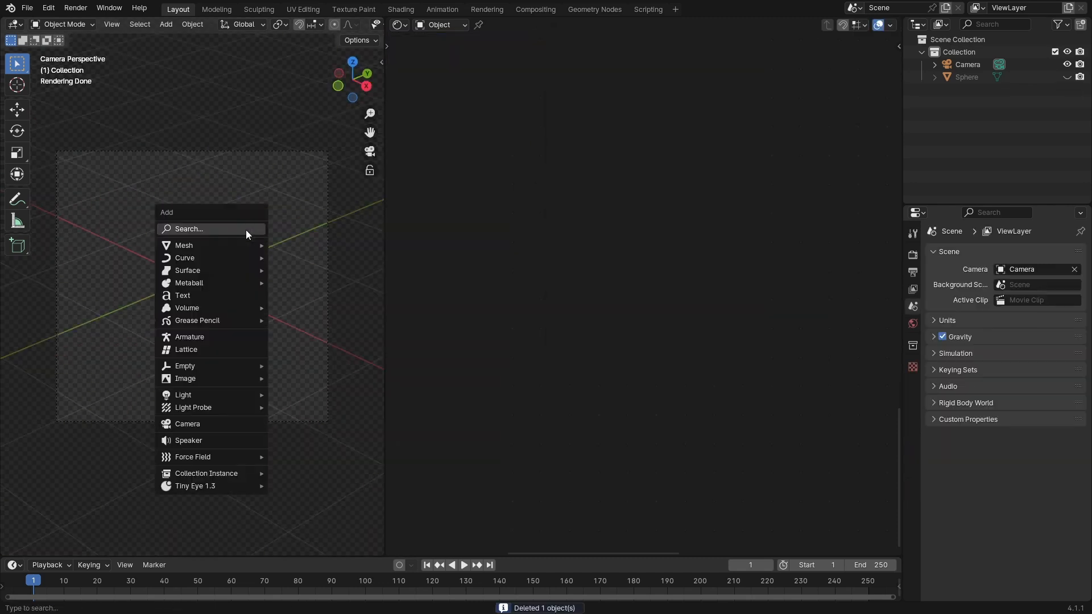
{"action": "type", "text": "pla"}
{"action": "key", "text": "Return"}
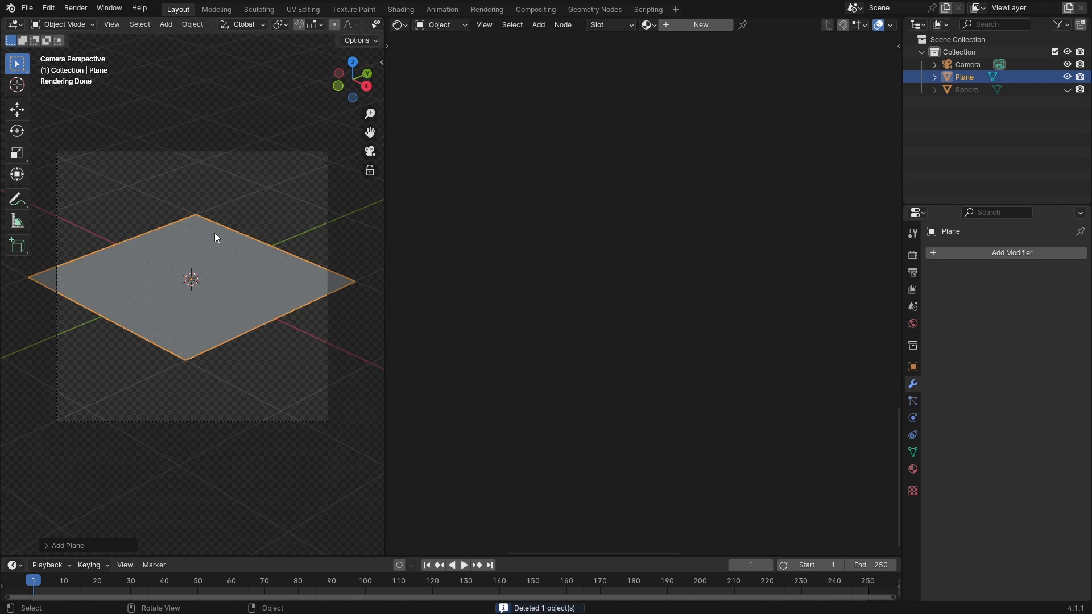
{"action": "key", "text": "s"}
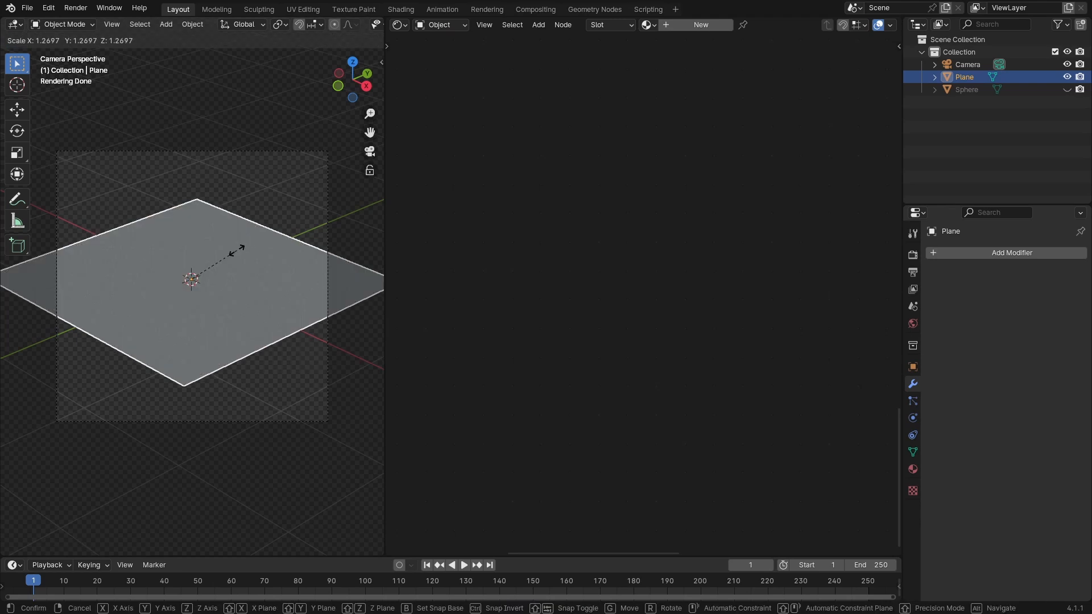
{"action": "left_click", "coordinate": [242, 289]}
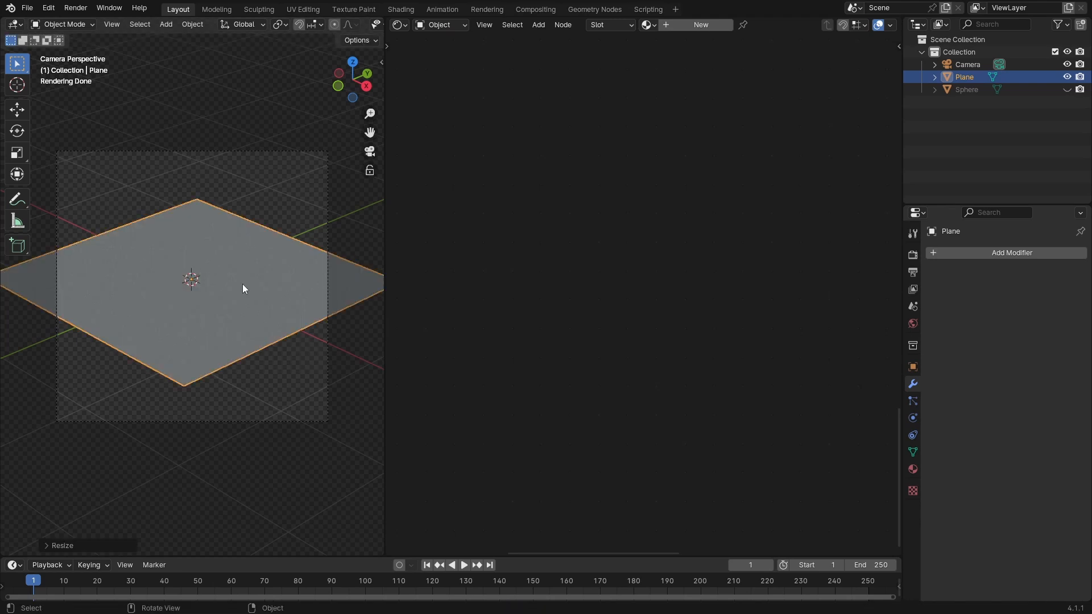
- Assign the existing Material.001 to the plane and show its whole node tree
{"action": "left_click", "coordinate": [649, 27]}
{"action": "left_click", "coordinate": [656, 60]}
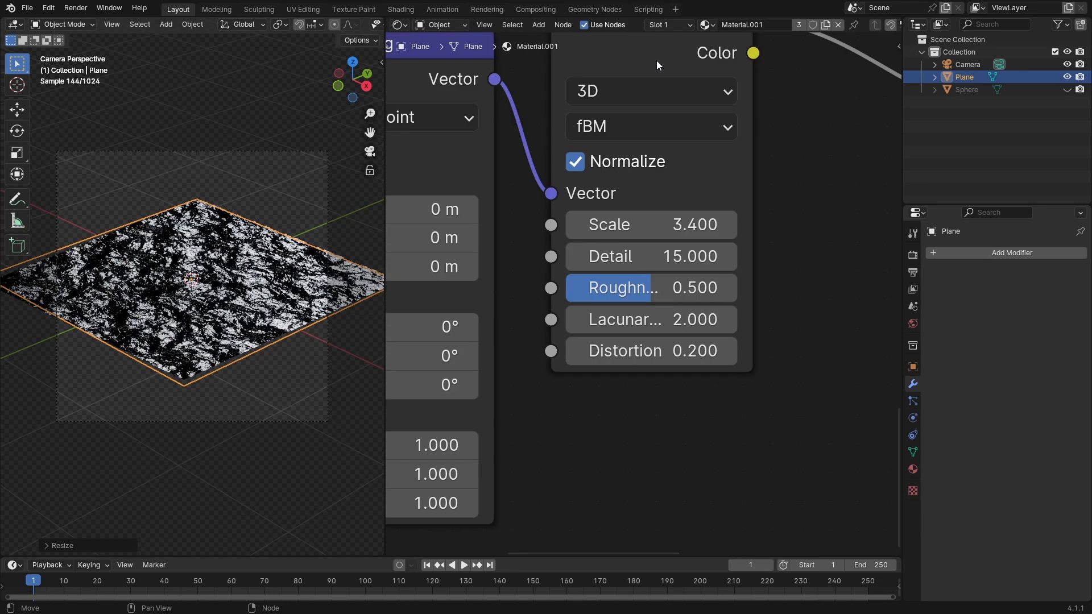
{"action": "key", "text": "Home"}
- Add a Subdivision Surface modifier to the plane and set its subdivision type to Simple
{"action": "left_click", "coordinate": [967, 253]}
{"action": "mouse_move", "coordinate": [922, 254]}
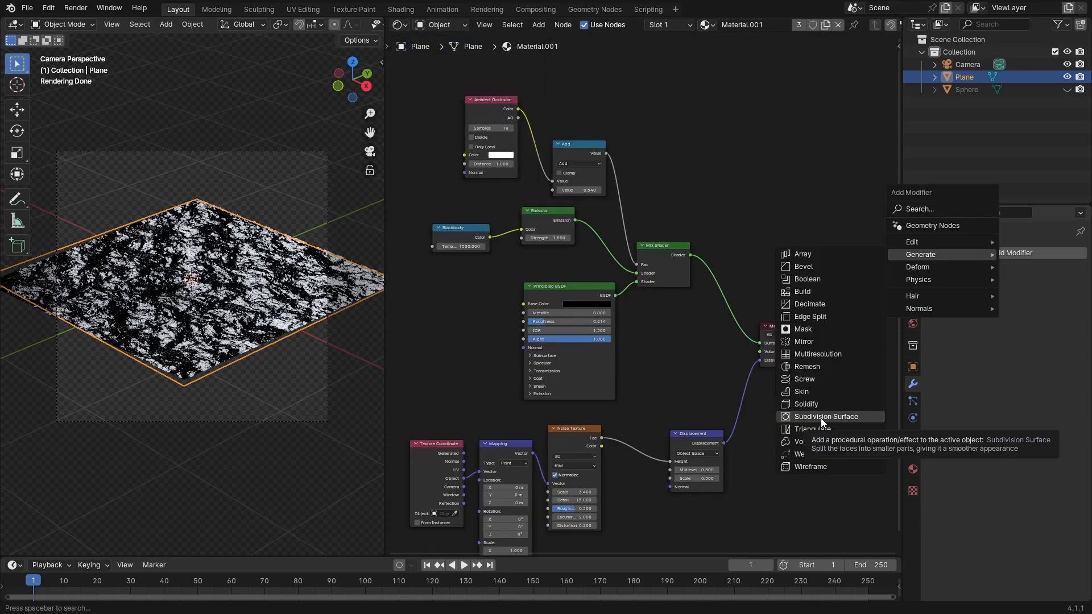
{"action": "left_click", "coordinate": [820, 417]}
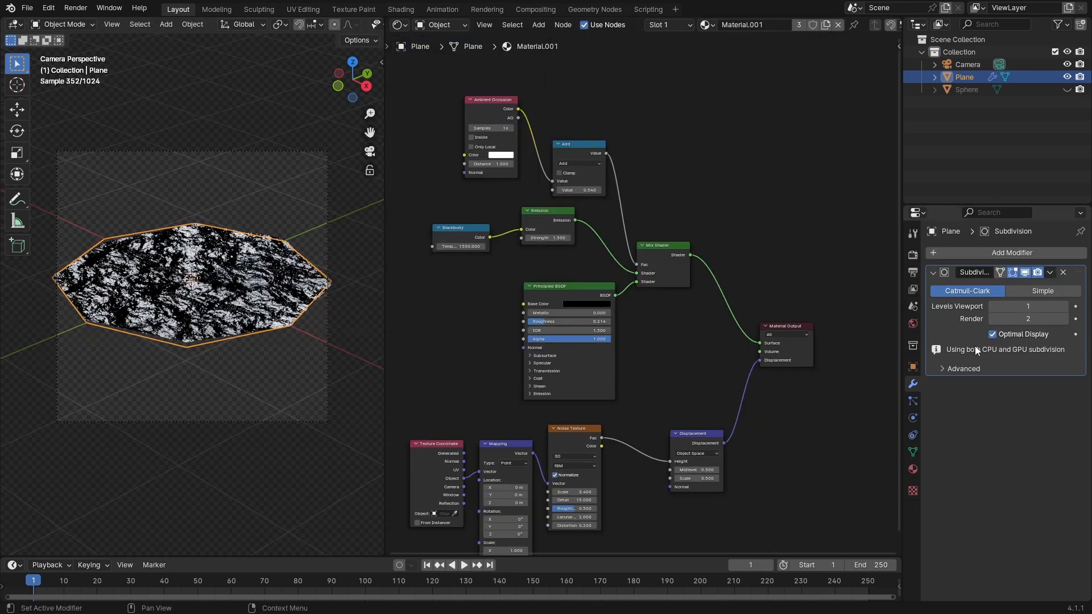
{"action": "left_click", "coordinate": [1035, 291]}
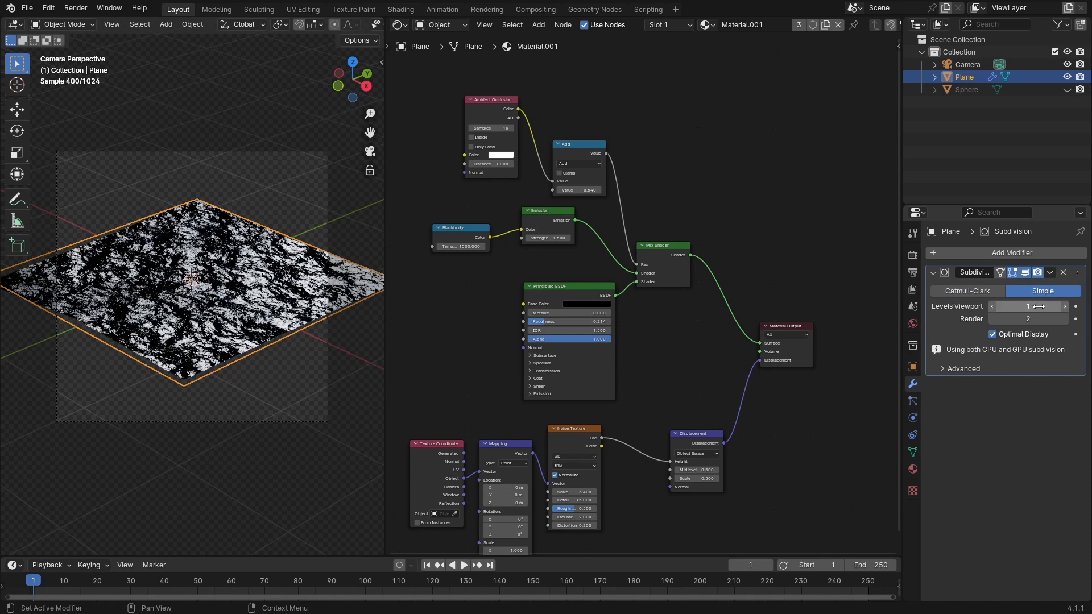
- Set the plane's subdivision levels to 4 for both viewport and render
{"action": "left_click", "coordinate": [1040, 307]}
{"action": "type", "text": "4"}
{"action": "key", "text": "Return"}
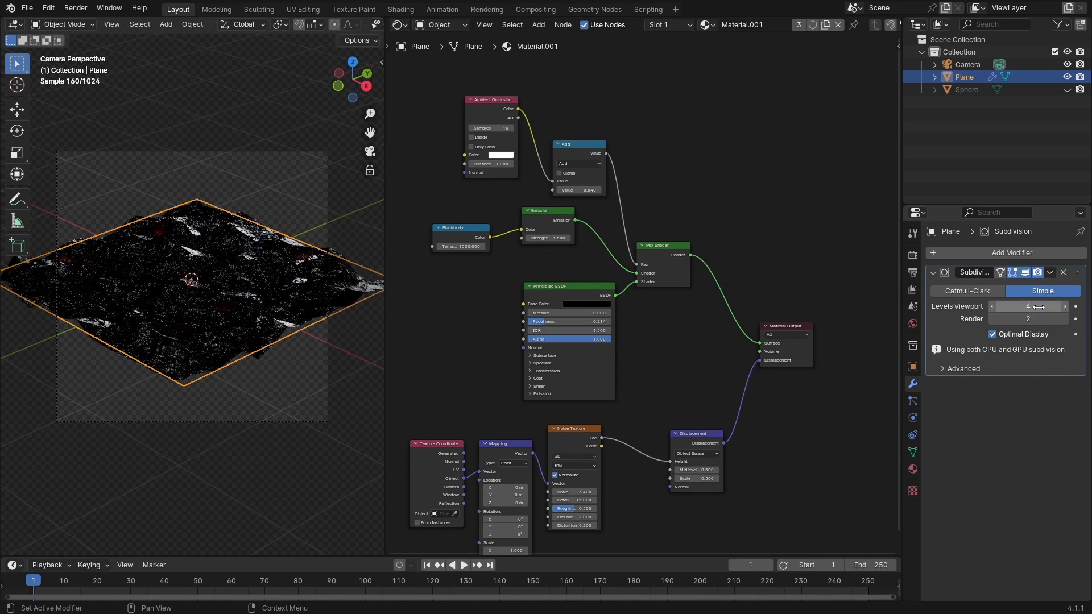
{"action": "left_click", "coordinate": [1043, 319]}
{"action": "type", "text": "4"}
{"action": "key", "text": "Return"}
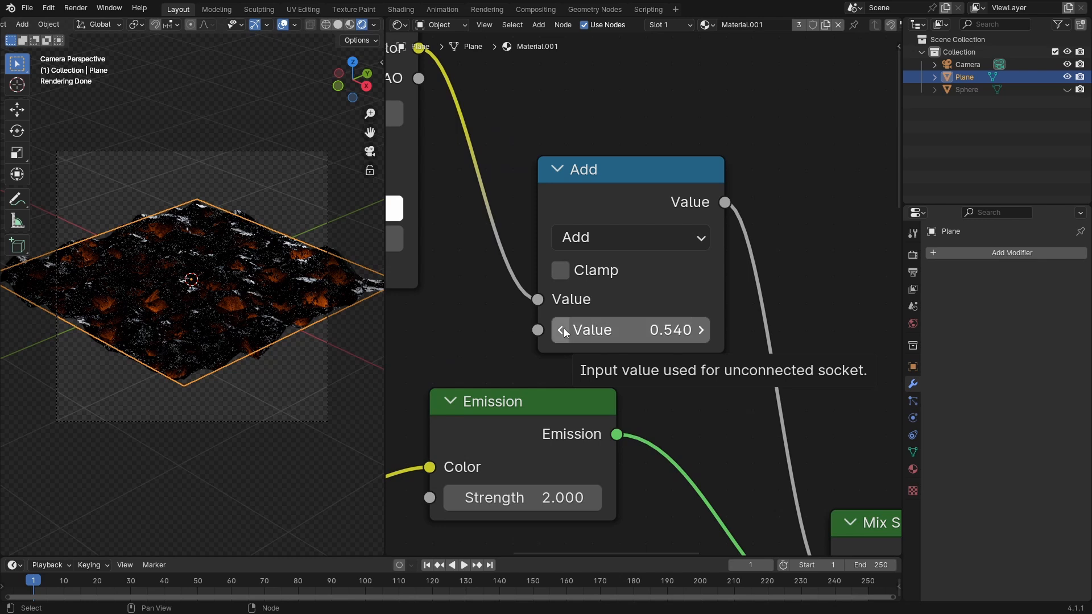
- Lower the second value of the Add node that feeds the Mix Shader's Fac
{"action": "left_click", "coordinate": [563, 330]}
{"action": "left_click", "coordinate": [563, 330]}
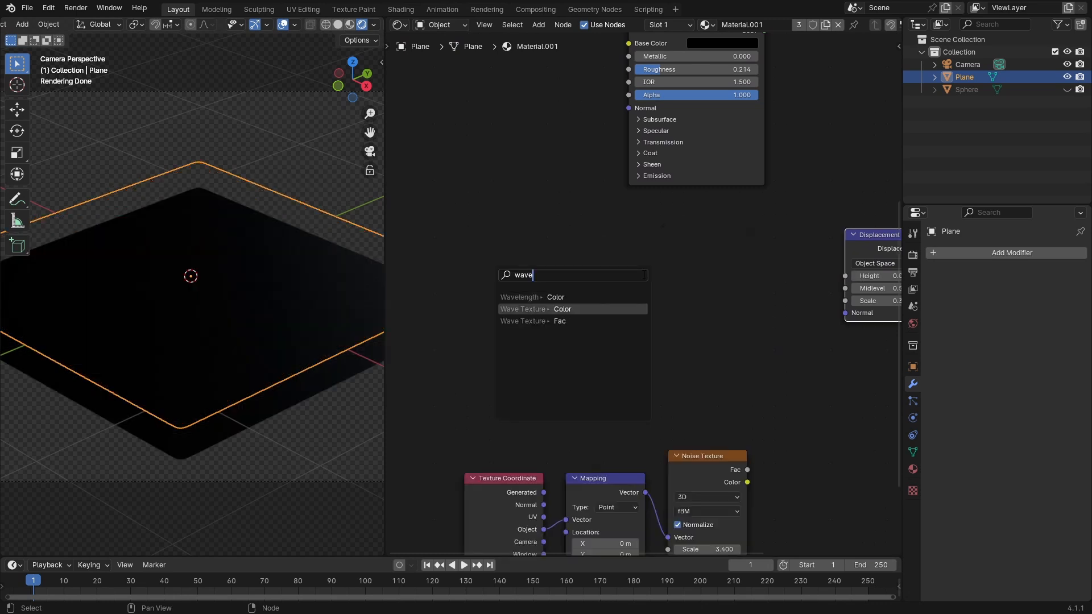
- Drive the Displacement Height with a new Wave Texture's Color output, setting the texture's Detail to 15 and Distortion to 59.4
{"action": "key", "text": "Return"}
{"action": "left_click", "coordinate": [677, 256]}
{"action": "scroll", "coordinate": [637, 350], "scroll_direction": "up", "scroll_amount": 4}
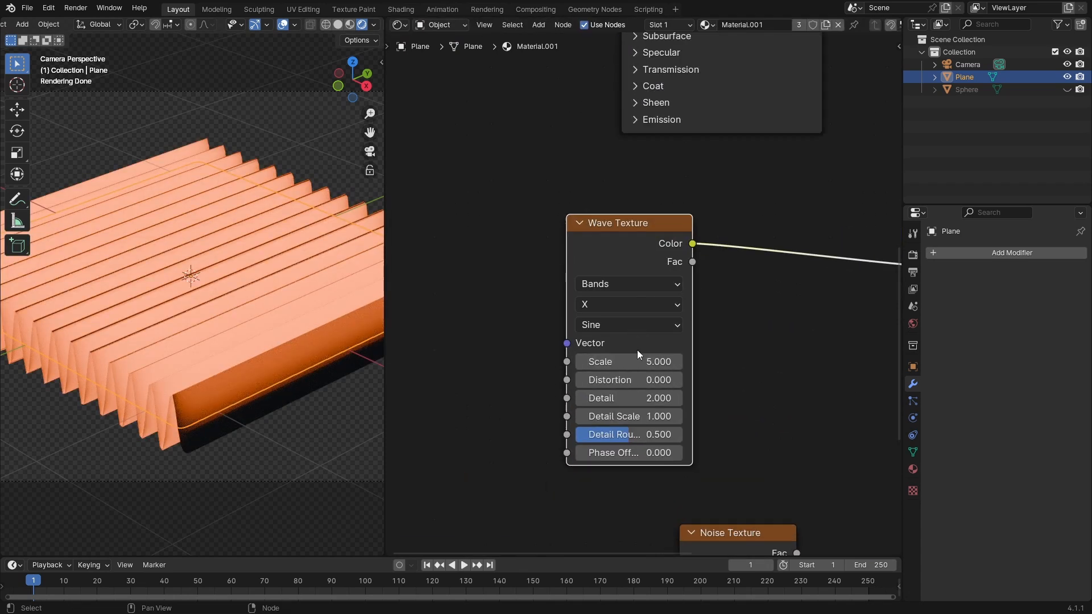
{"action": "left_click_drag", "start_coordinate": [603, 437], "coordinate": [660, 437]}
{"action": "left_click_drag", "start_coordinate": [603, 412], "coordinate": [674, 411]}
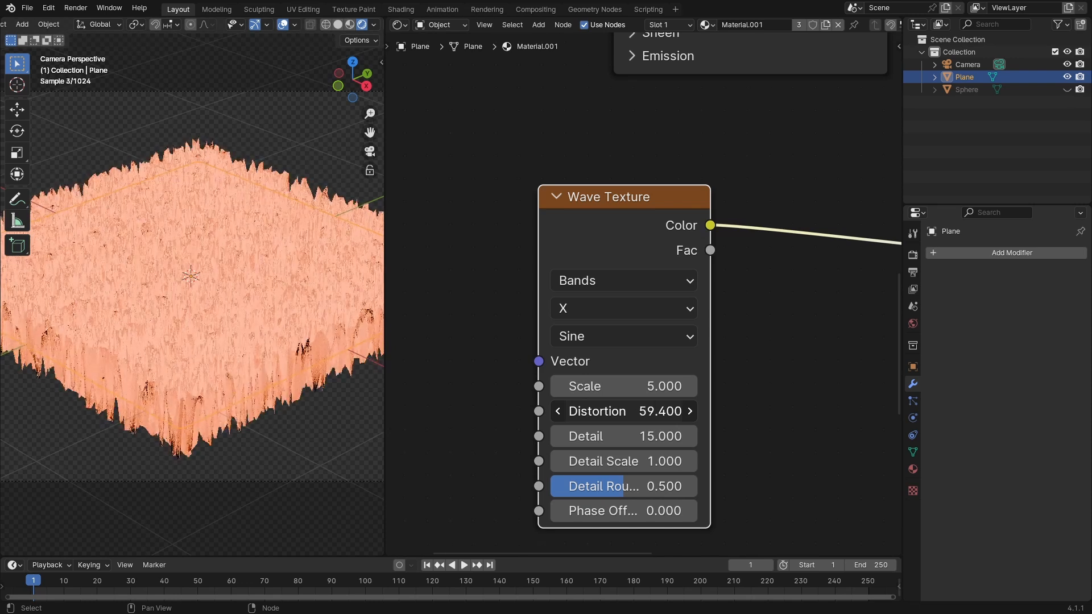
- Reduce the Displacement node's Scale to flatten the plane's relief
{"action": "scroll", "coordinate": [752, 384], "scroll_direction": "down", "scroll_amount": 3}
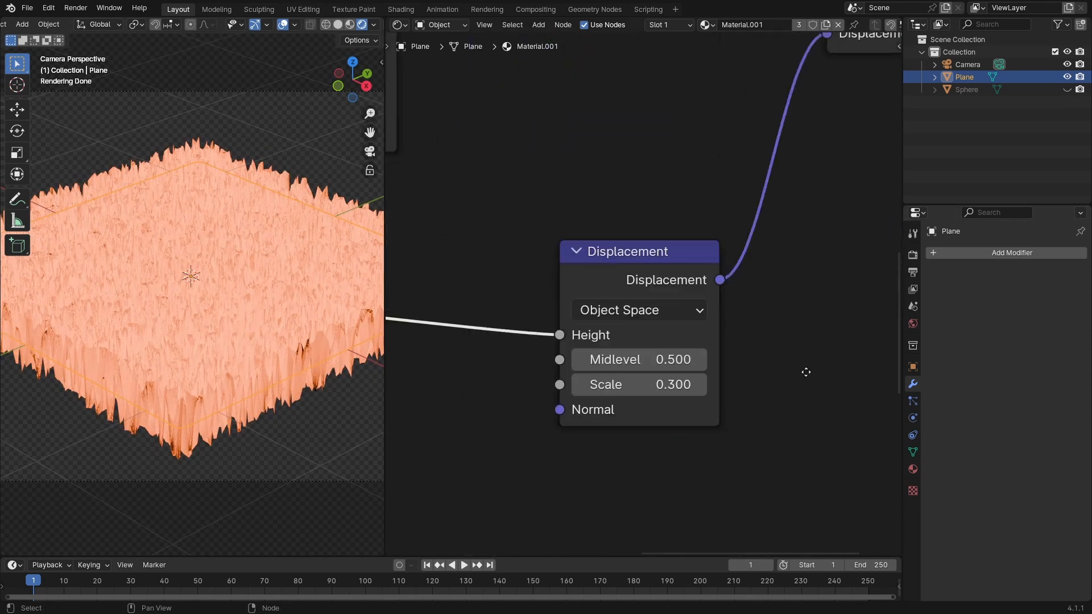
{"action": "left_click_drag", "start_coordinate": [585, 373], "coordinate": [567, 374]}
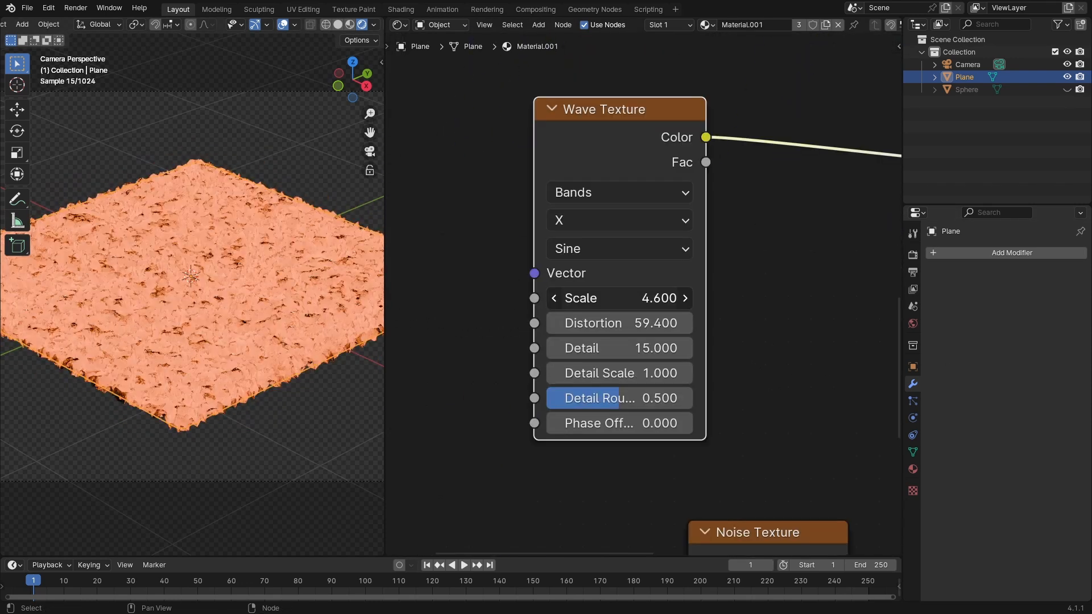
- Set the Wave Texture's Scale to 1.2 and Distortion to 59.4, and the Emission node's Strength to 1
{"action": "left_click_drag", "start_coordinate": [620, 298], "coordinate": [580, 298]}
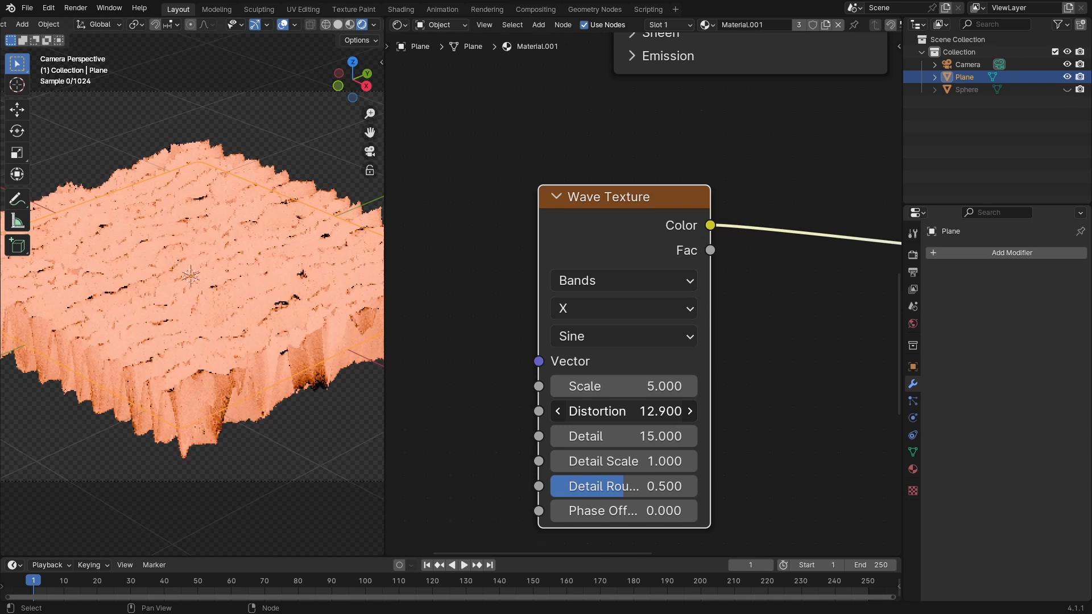
{"action": "left_click_drag", "start_coordinate": [614, 412], "coordinate": [660, 411]}
{"action": "left_click", "coordinate": [600, 346]}
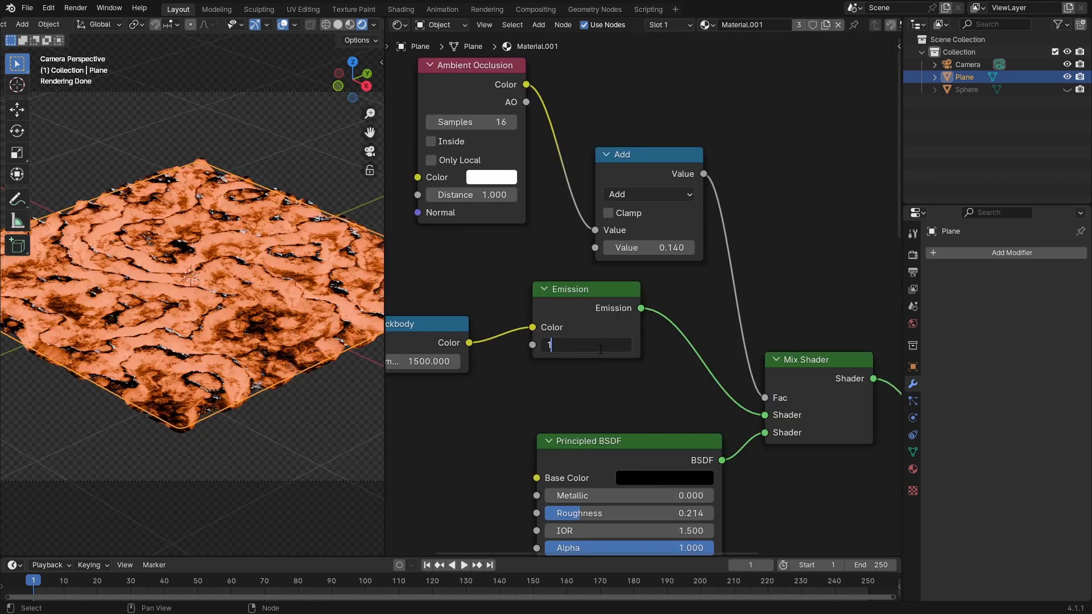
{"action": "key", "text": "Return"}
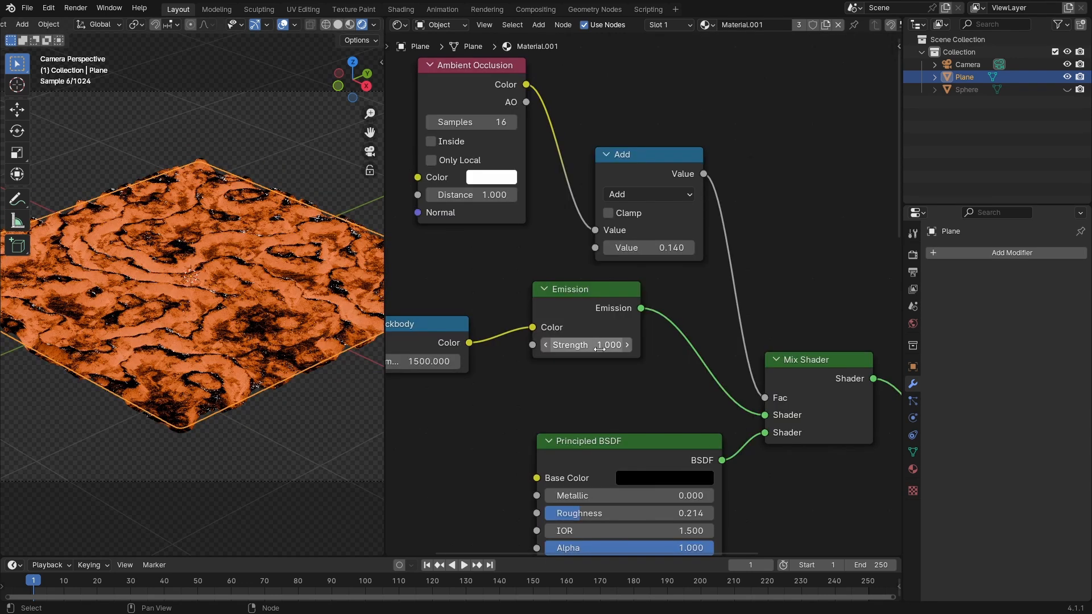
- Insert a keyframe for the Wave Texture's Phase Offset of 0 at frame 1
{"action": "scroll", "coordinate": [663, 374], "scroll_direction": "up", "scroll_amount": 3}
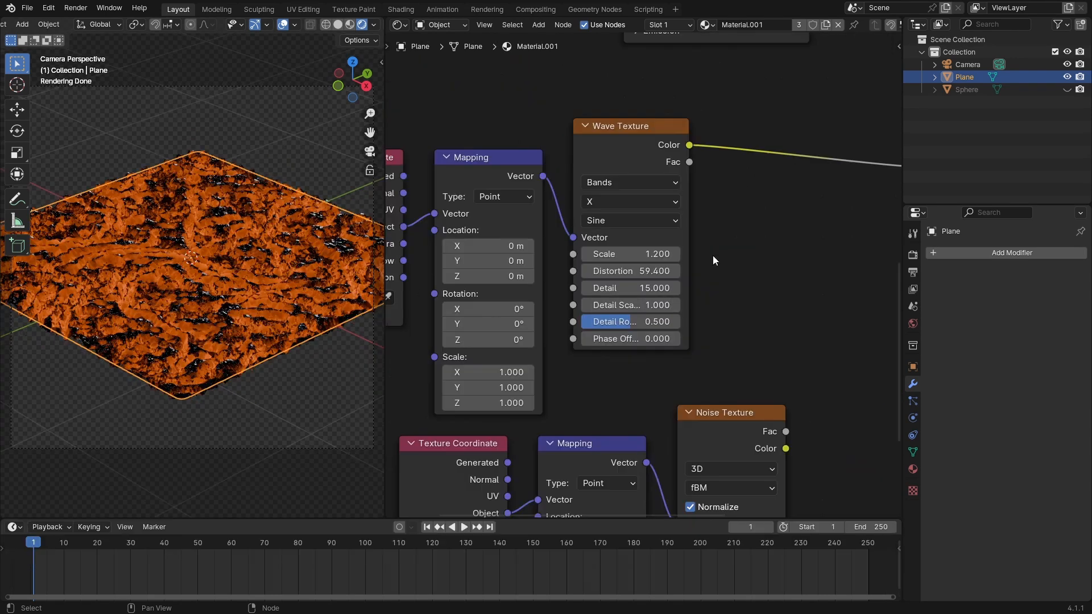
{"action": "scroll", "coordinate": [712, 255], "scroll_direction": "up", "scroll_amount": 4}
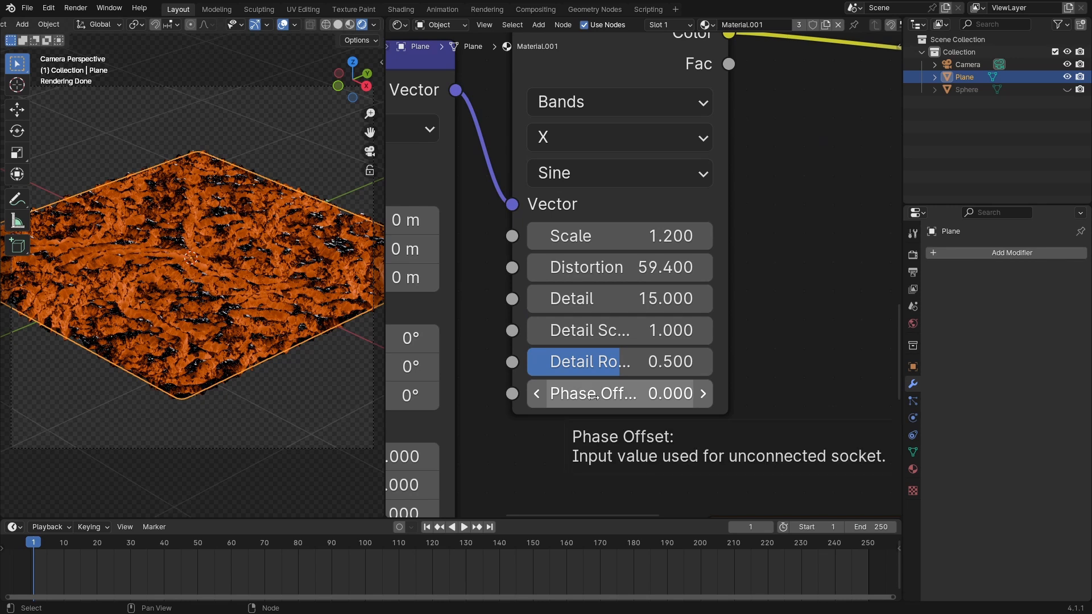
{"action": "key", "text": "i"}
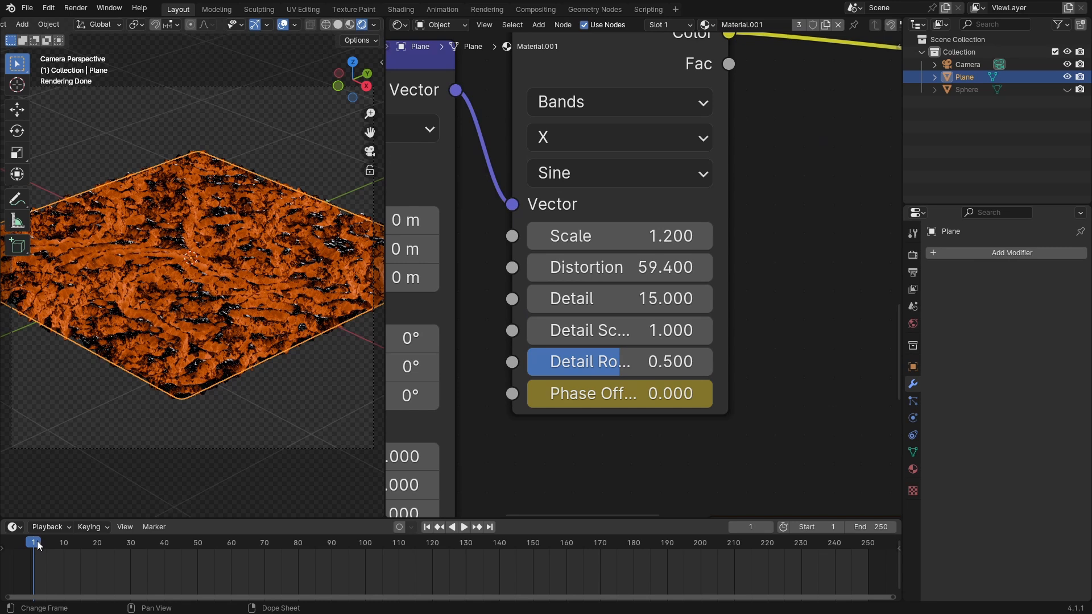
{"action": "key", "text": "alt+i"}
{"action": "key", "text": "i"}
- At frame 200, set the Wave Texture's Phase Offset to 11.8 and insert a keyframe for it
{"action": "left_click_drag", "start_coordinate": [560, 546], "coordinate": [700, 541]}
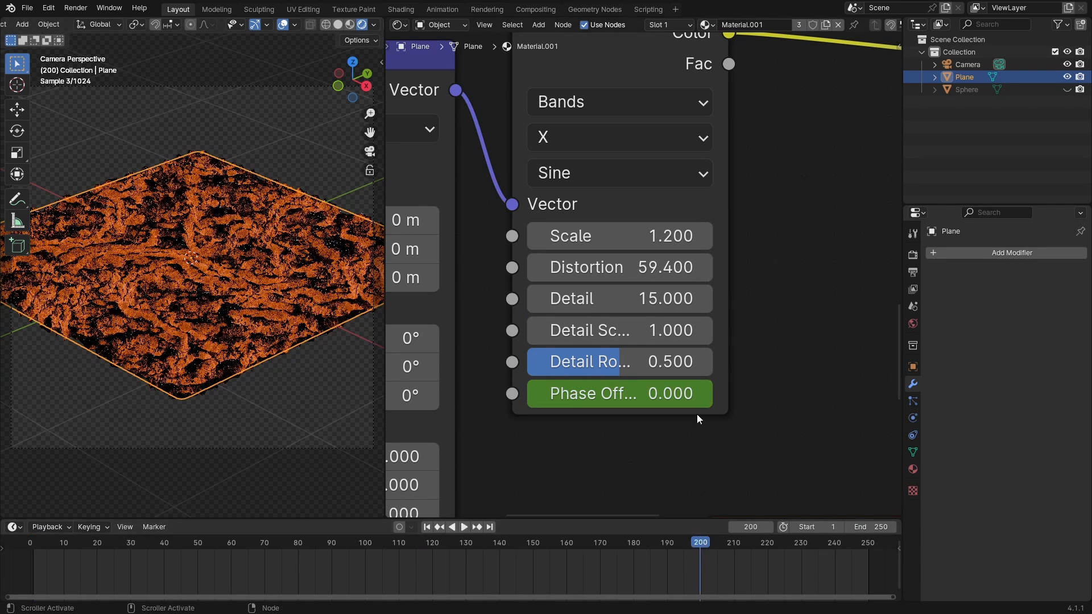
{"action": "mouse_move", "coordinate": [641, 394]}
{"action": "left_mouse_down"}
{"action": "mouse_move", "coordinate": [665, 394]}
{"action": "mouse_move", "coordinate": [641, 394]}
{"action": "left_mouse_up"}
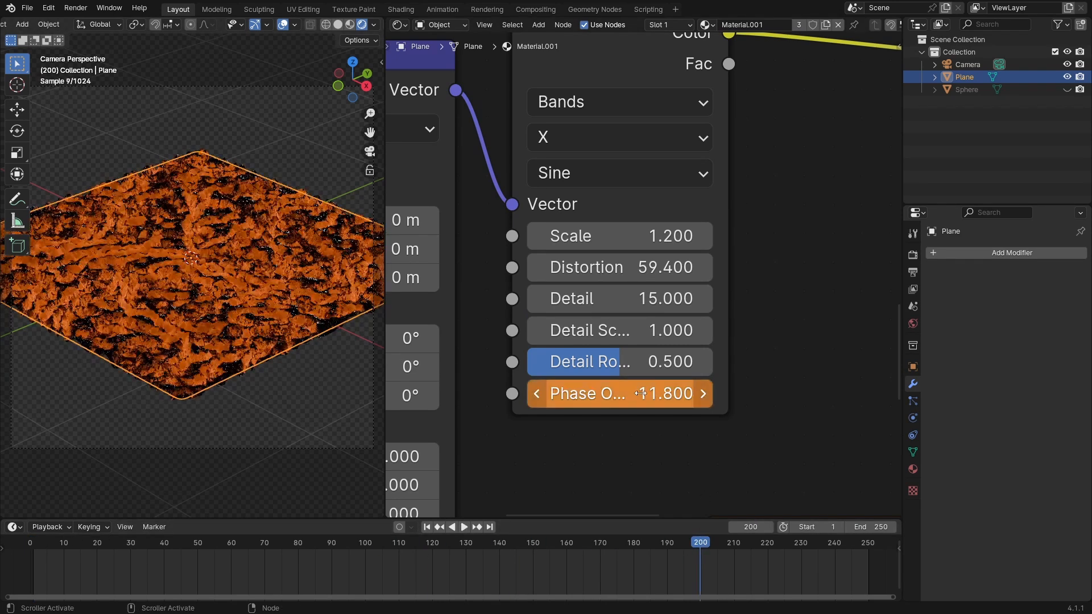
{"action": "key", "text": "i"}
- Scrub through the timeline and play the animation to preview the moving lava displacement on the plane
{"action": "left_click_drag", "start_coordinate": [678, 541], "coordinate": [897, 541]}
{"action": "key", "text": "space"}
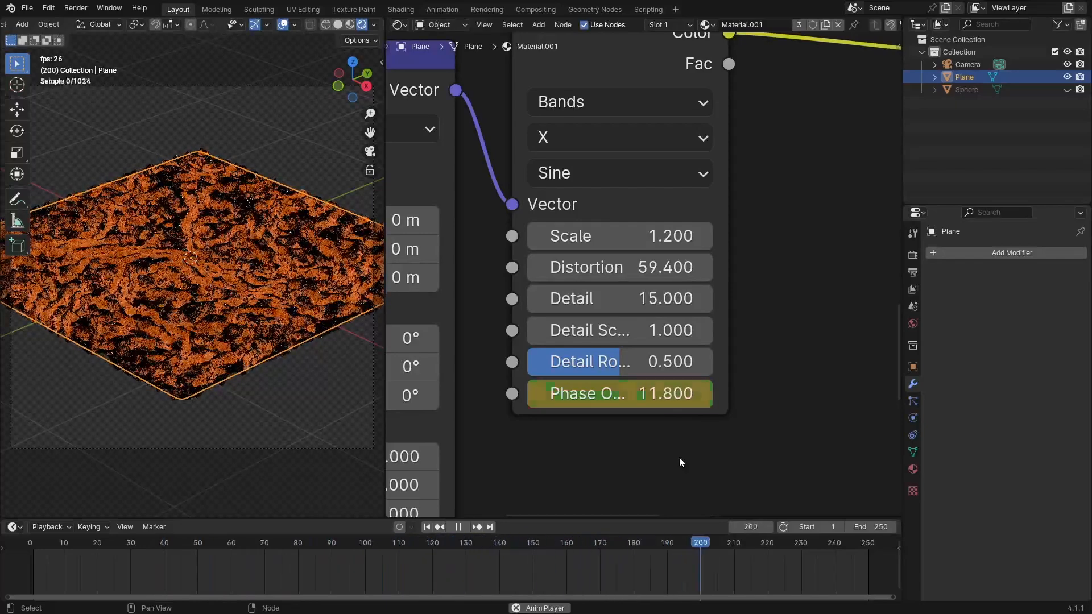
{"action": "key", "text": "space"}
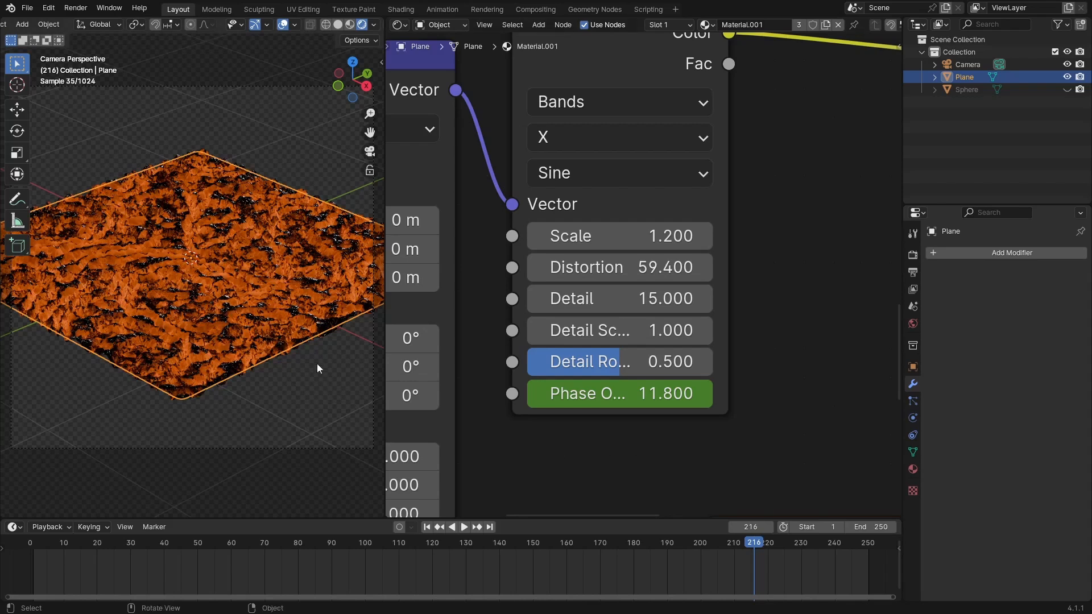
{"action": "scroll", "coordinate": [317, 364], "scroll_direction": "down", "scroll_amount": 4}
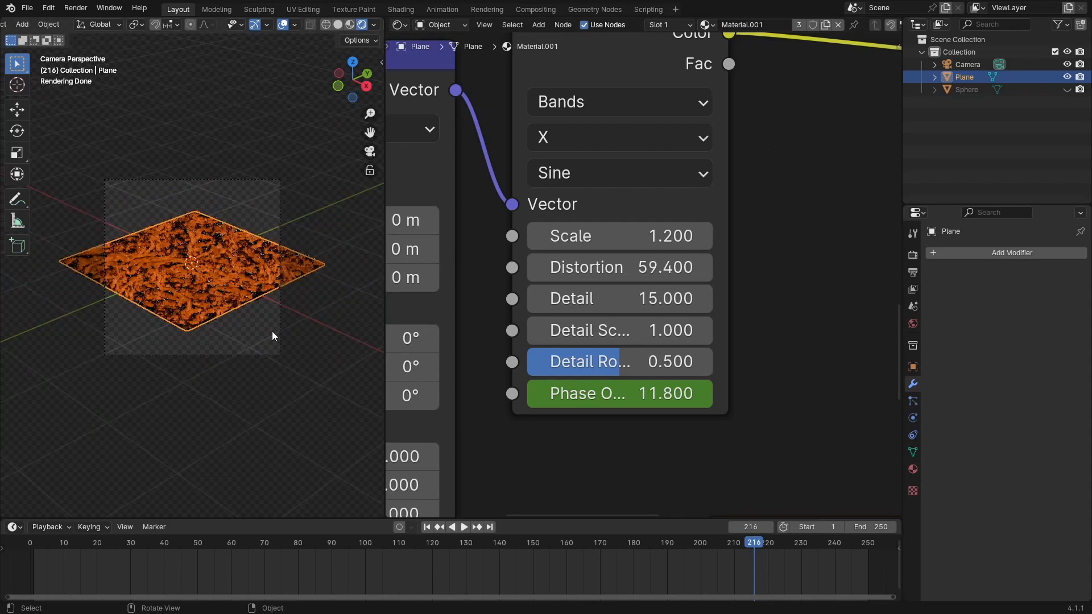